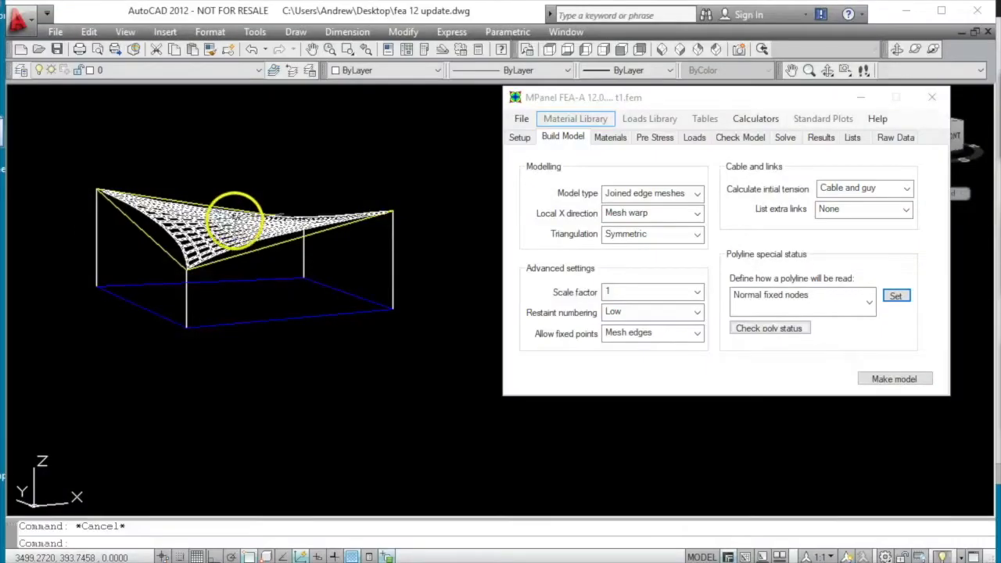
Zoom into the mesh and window-select the canopy's yellow edge polylines.
scroll(242, 224, "up", 4)
scroll(246, 273, "down", 2)
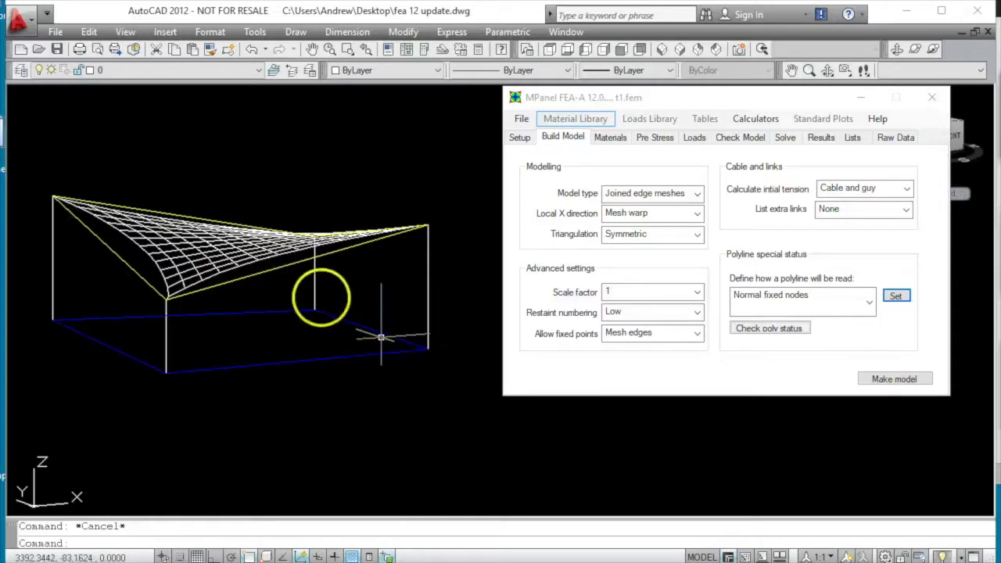
scroll(295, 289, "up", 2)
left_click(294, 288)
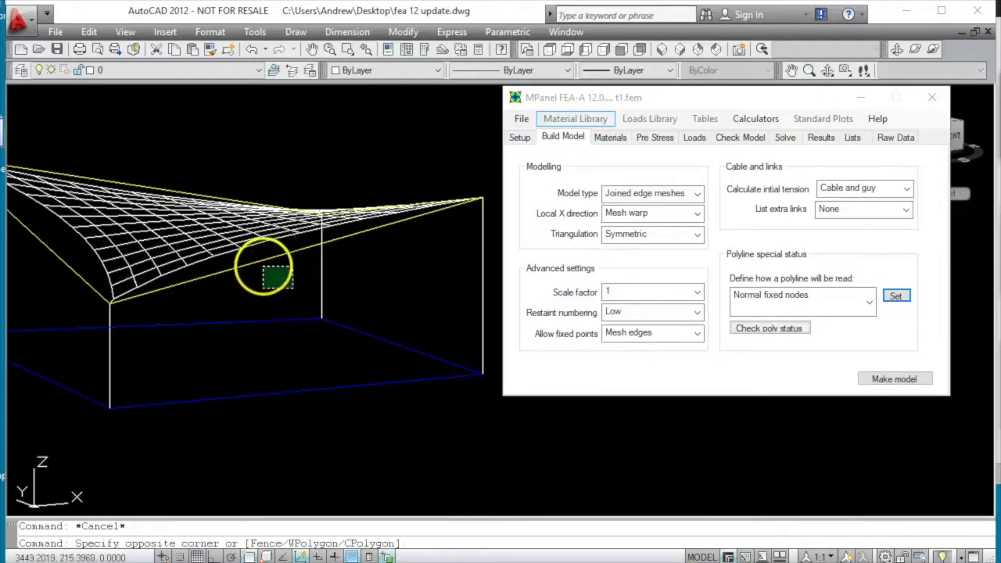
left_click(252, 257)
scroll(260, 227, "down", 4)
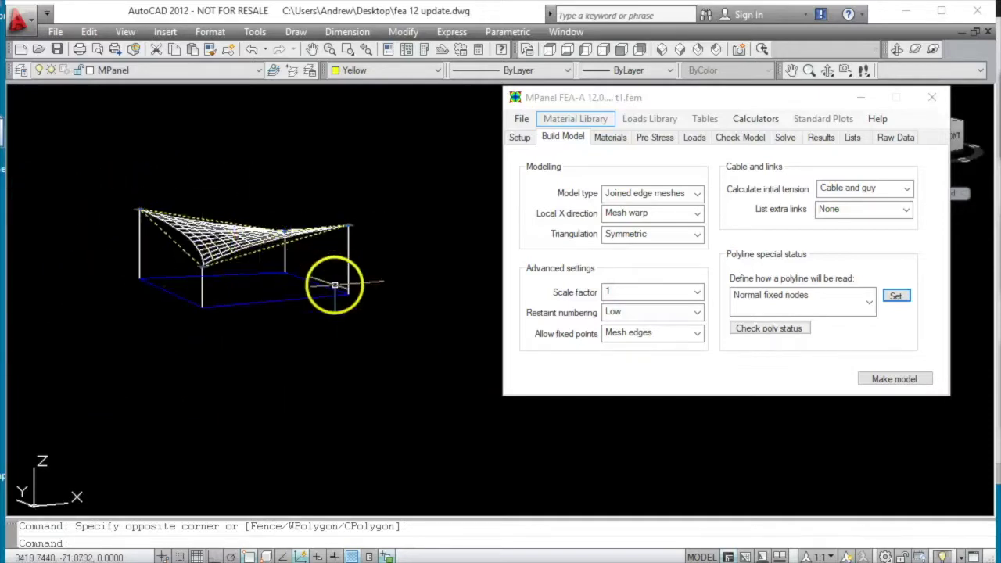
Set the edge polyline's status to 'Mark encastre pole tops'.
left_click(869, 303)
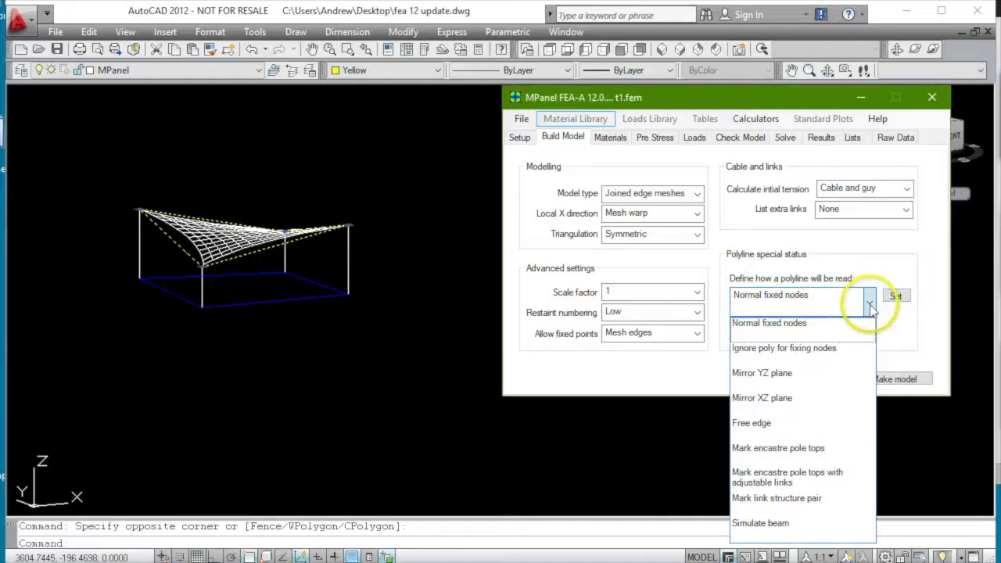
left_click(806, 450)
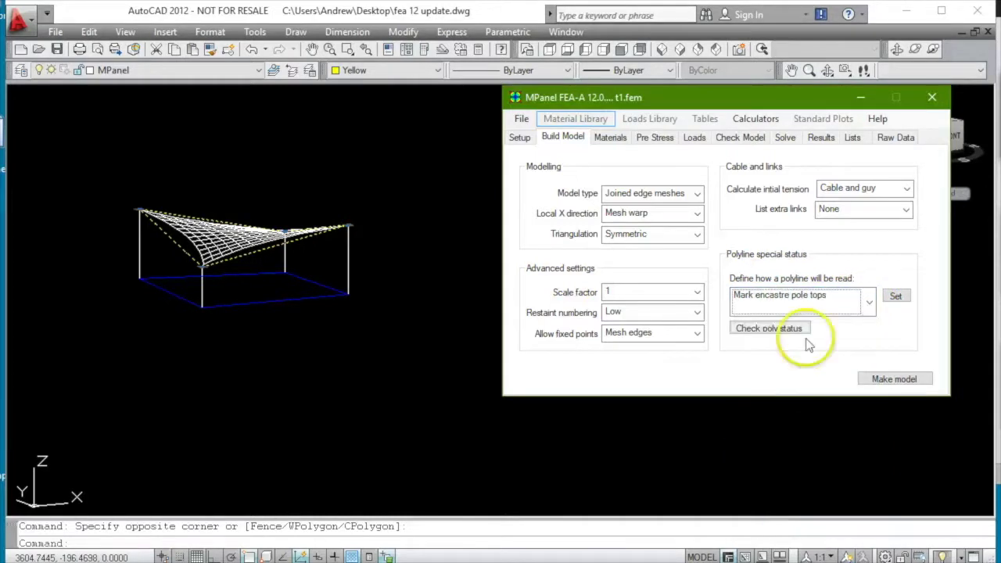
left_click(896, 297)
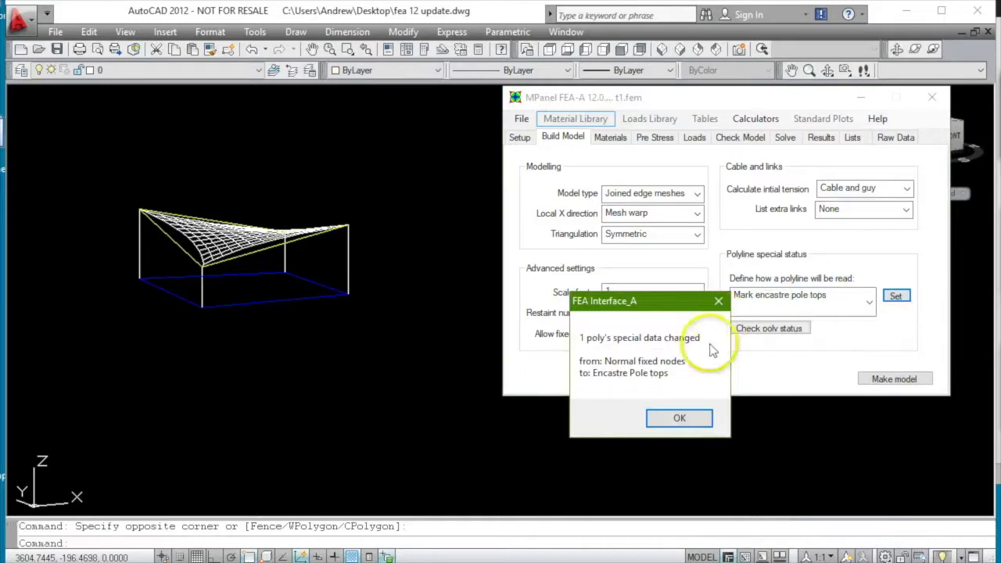
left_click(680, 419)
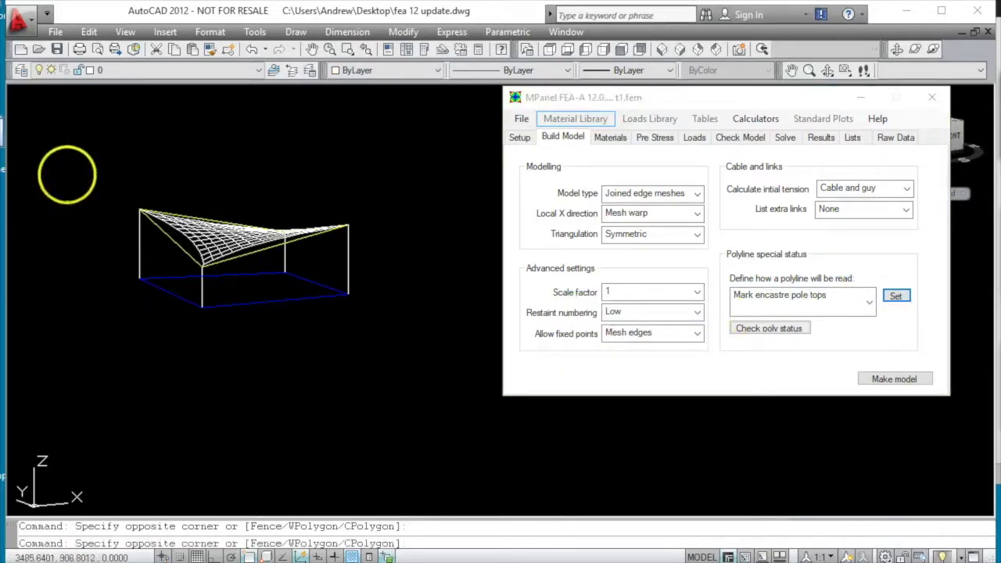
Window-select the whole model and rebuild it (177 nodes, 519 dof), overwriting the model file.
left_click(67, 173)
left_click(443, 365)
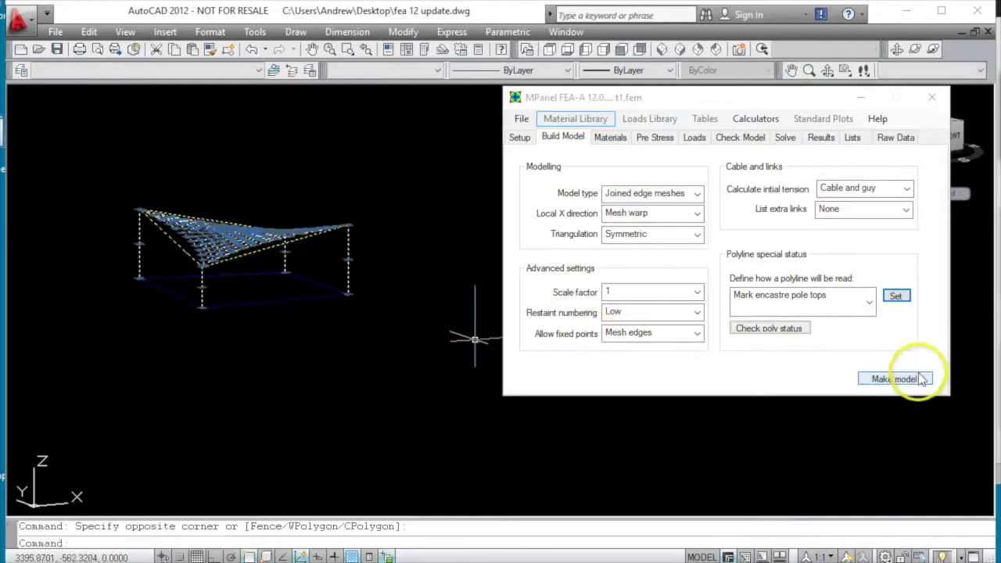
left_click(894, 378)
left_click(708, 307)
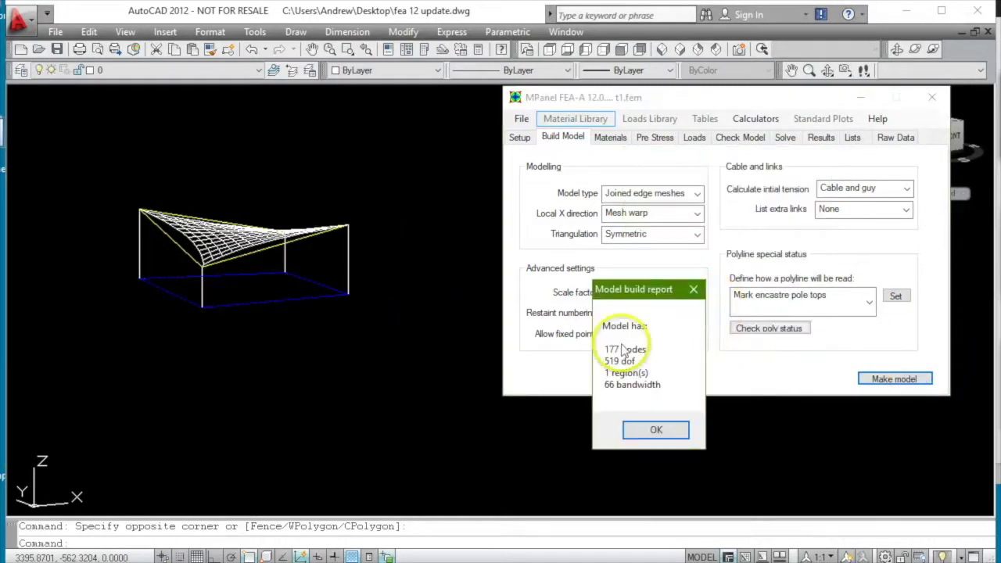
left_click(653, 428)
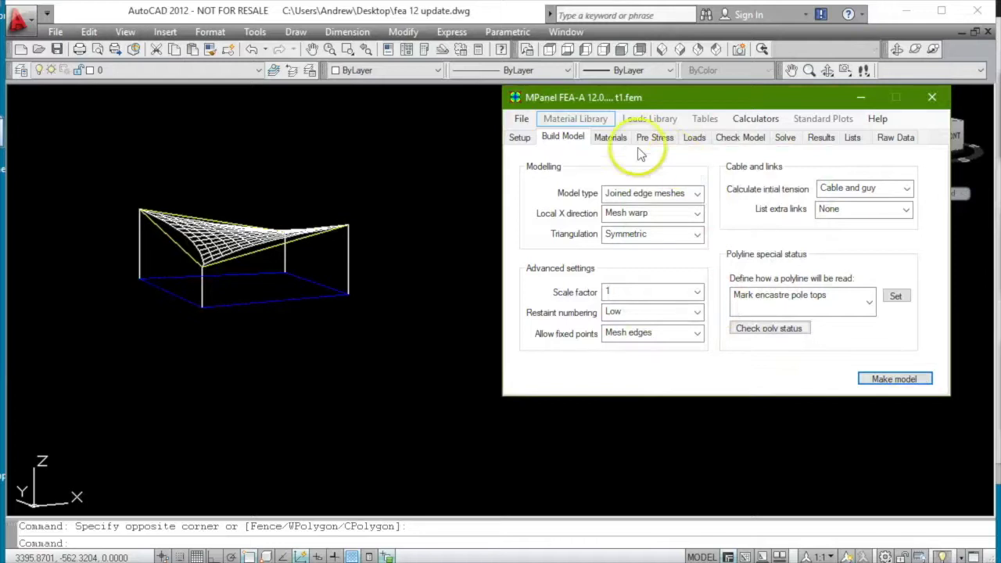
left_click(612, 137)
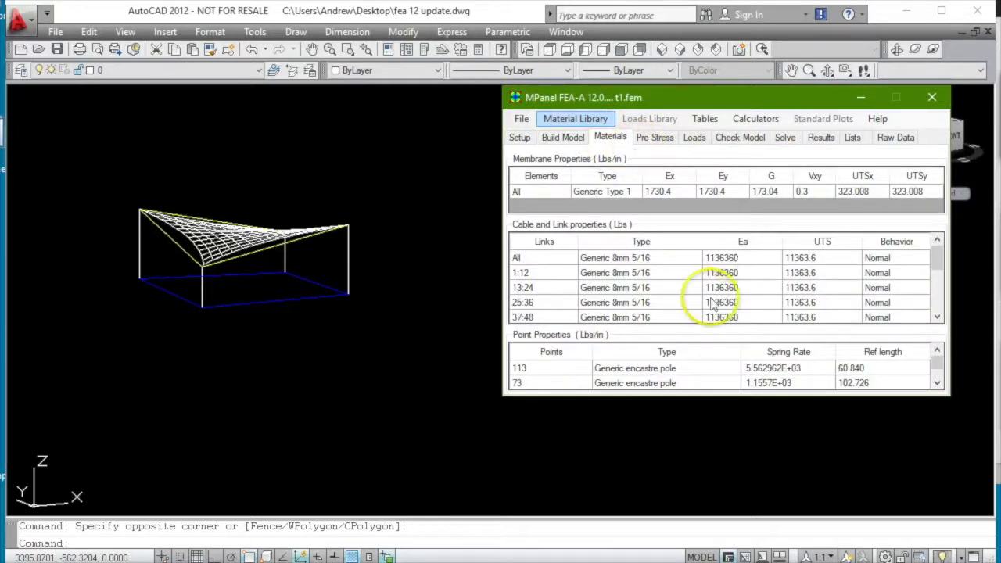
Move and enlarge the analysis window to show more Cable and Link rows, including Compressible link 49.
left_click_drag(714, 97, 632, 100)
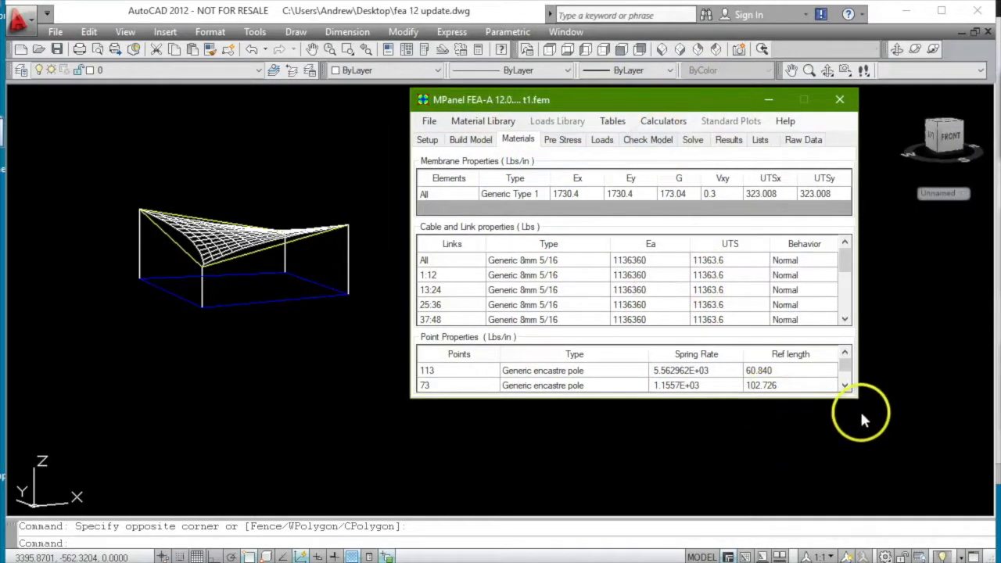
left_click_drag(856, 397, 948, 475)
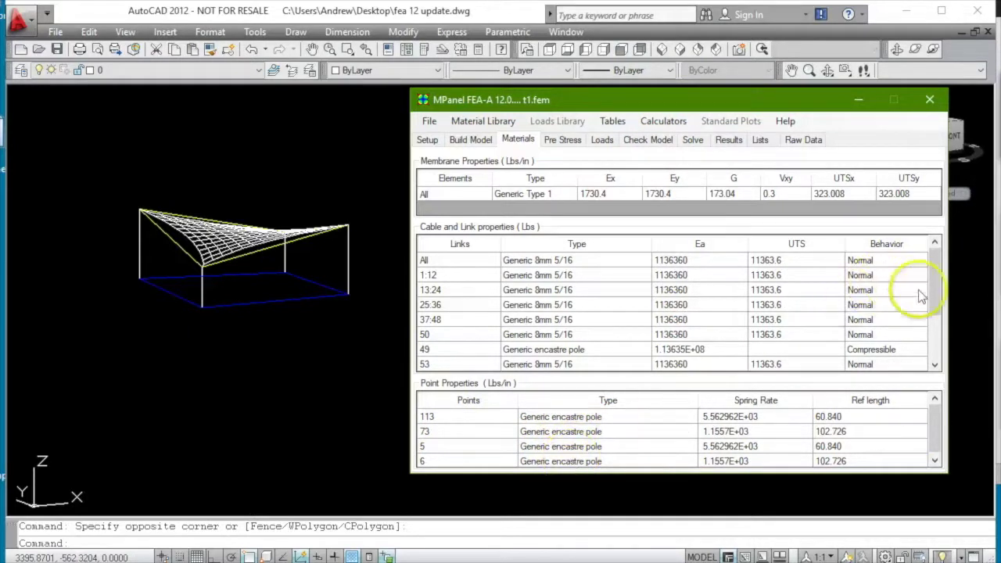
mouse_move(937, 296)
left_mouse_down()
mouse_move(942, 331)
mouse_move(938, 281)
left_mouse_up()
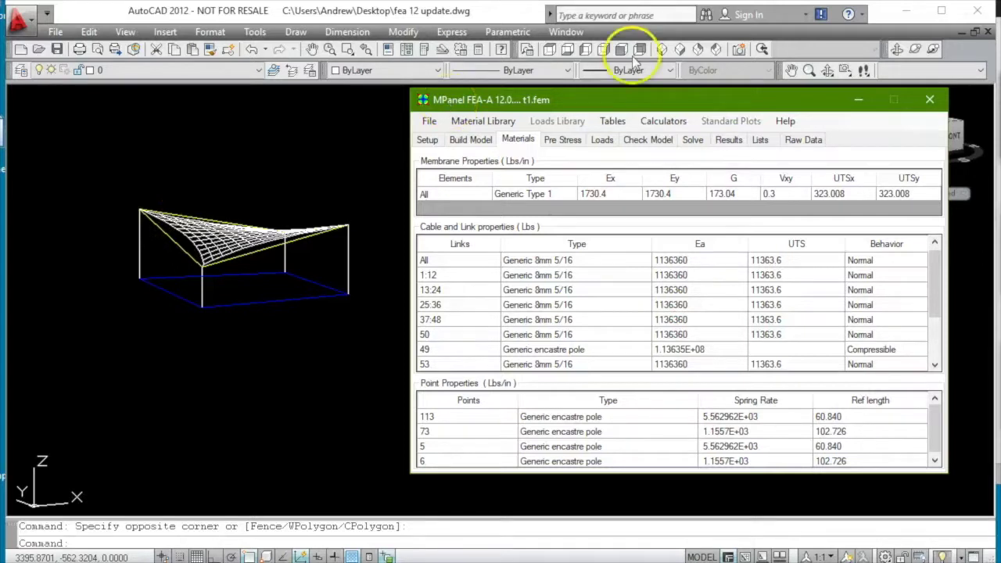
Show the Pre Stress tables and enlarge Point Initial Forces to list all four pole points.
left_click(565, 141)
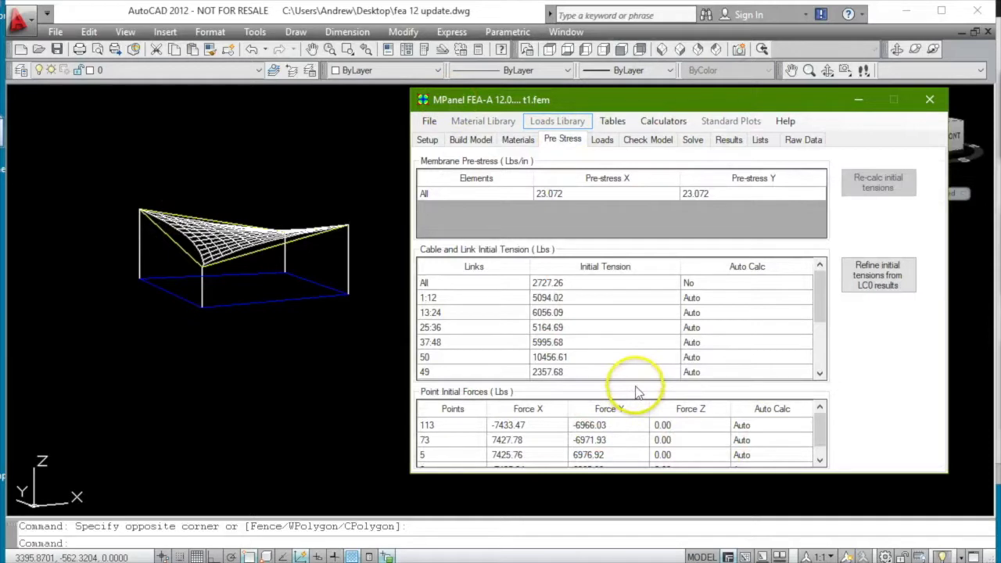
left_click_drag(637, 385, 644, 351)
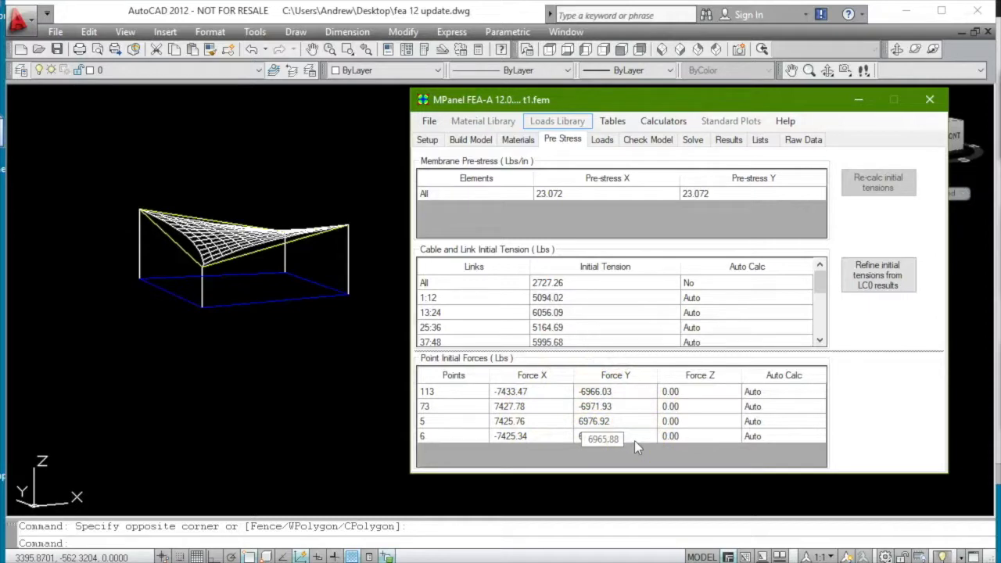
scroll(69, 334, "down", 2)
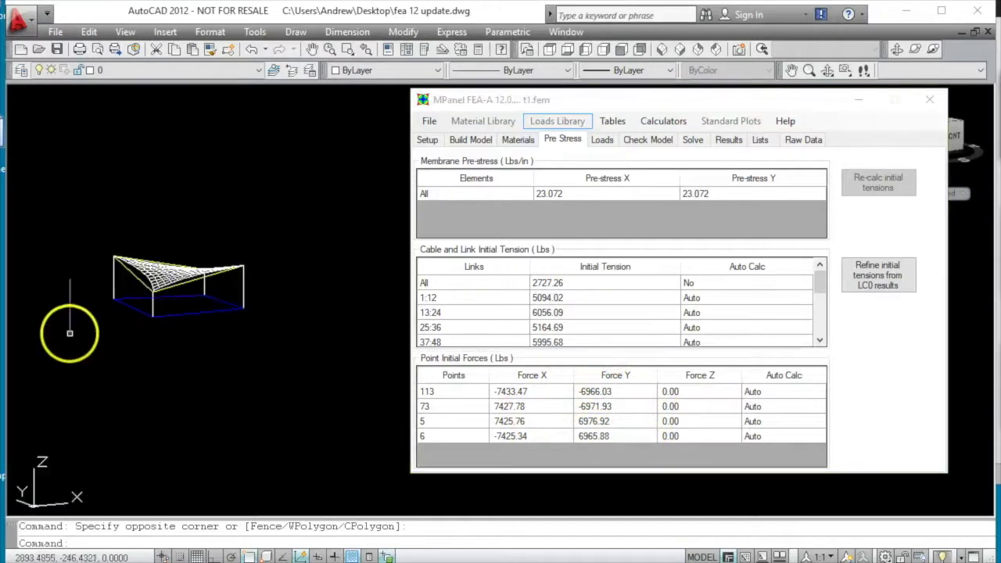
left_click(695, 141)
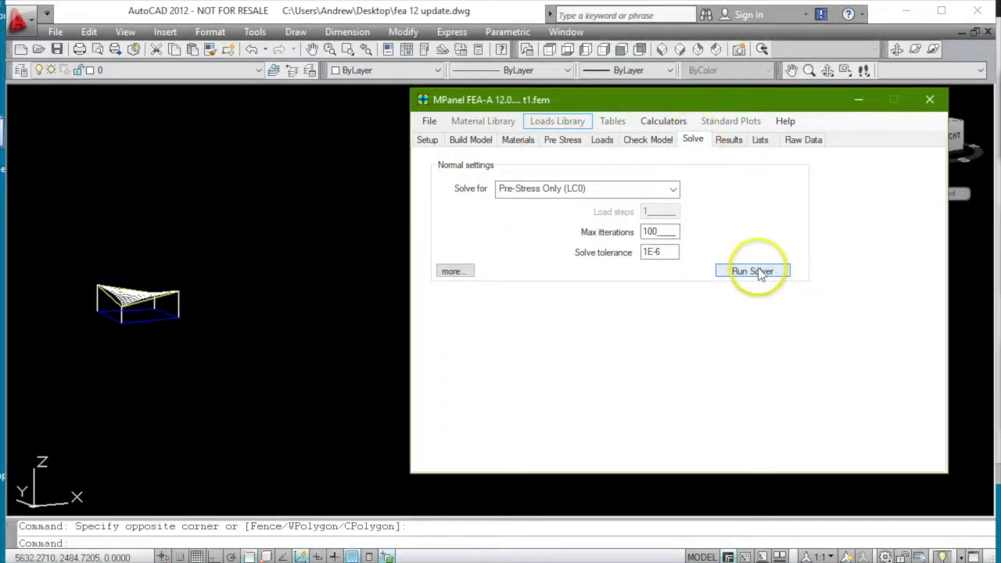
Solve for Pre-Stress Only (LC0), converging in 5 iterations, and save the results.
left_click(752, 271)
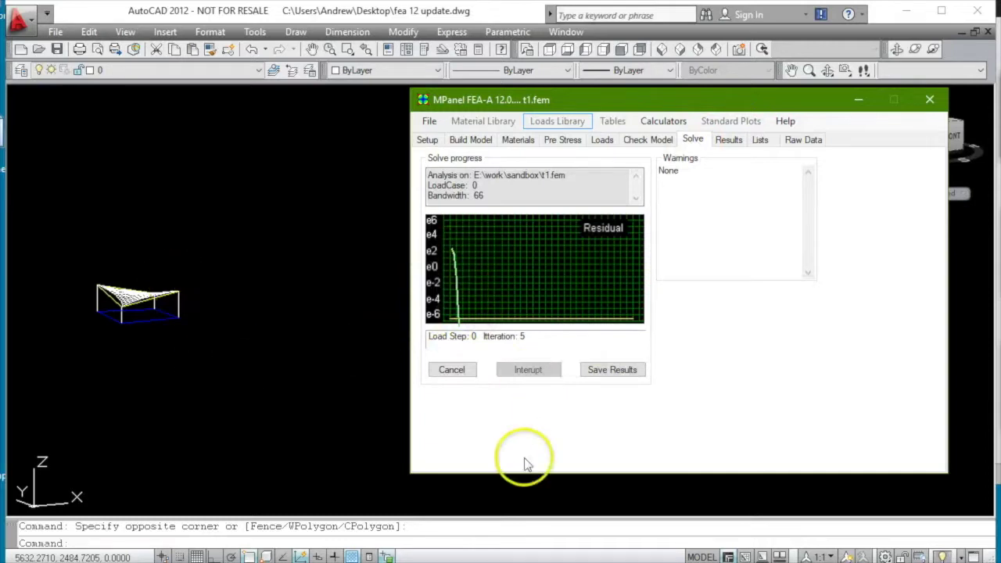
left_click(618, 371)
left_click(730, 139)
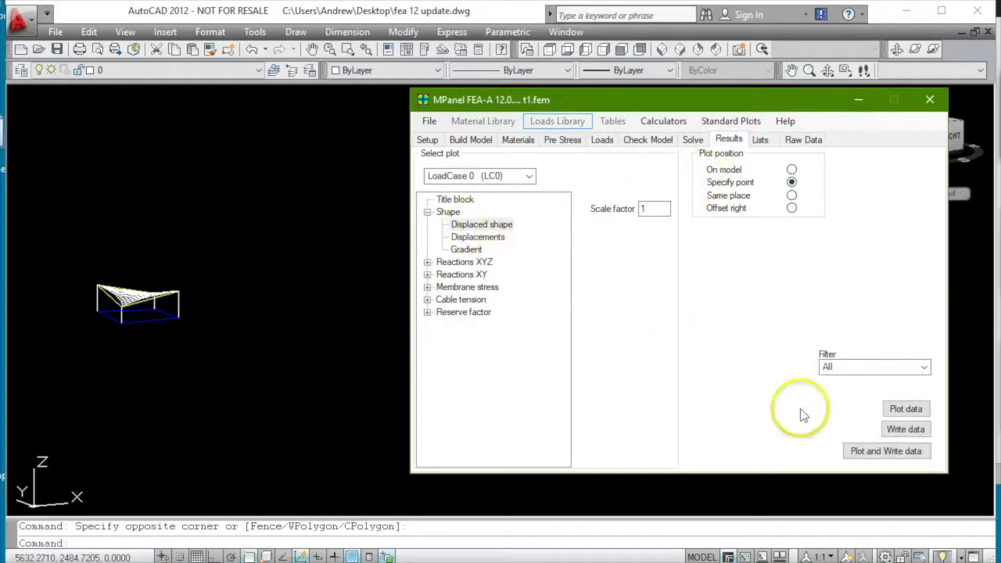
Plot the LoadCase 0 displaced shape at scale factor 1 at a picked point.
left_click(907, 409)
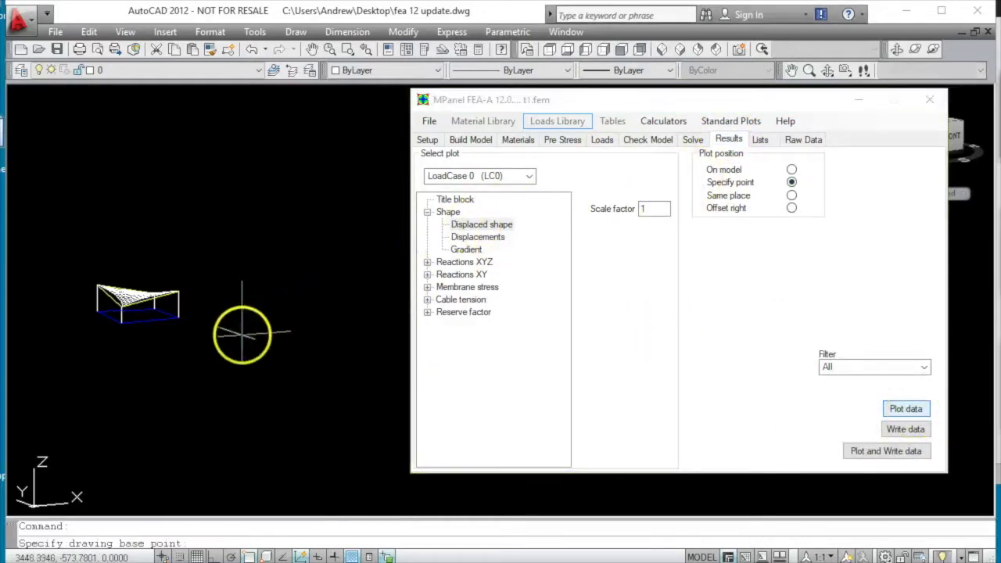
scroll(313, 337, "up", 8)
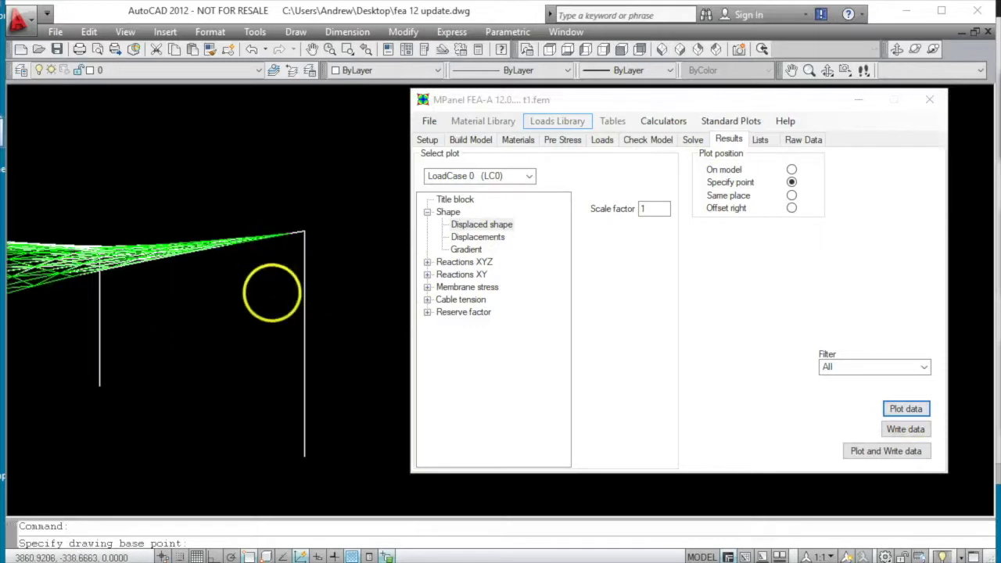
scroll(235, 274, "down", 8)
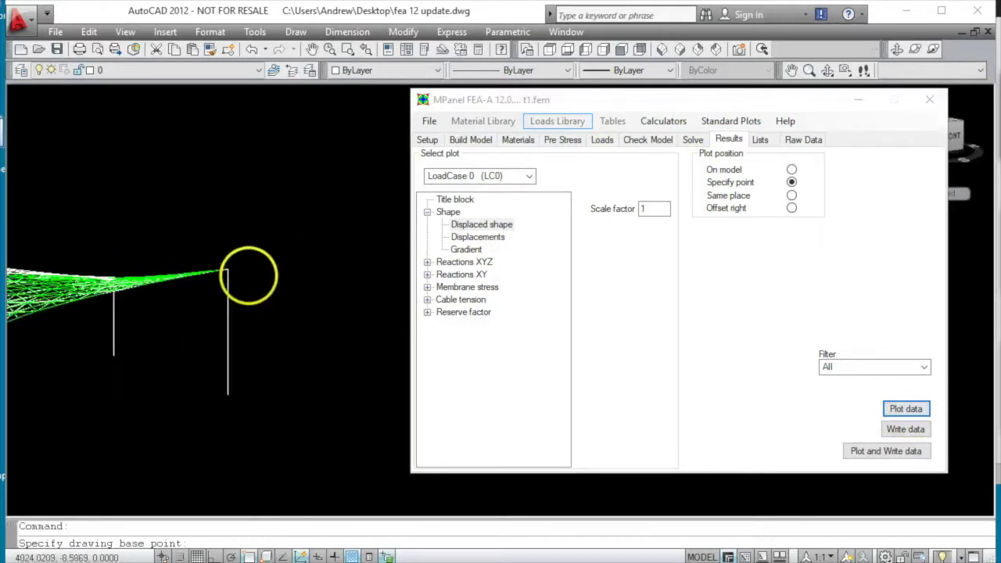
scroll(297, 276, "up", 2)
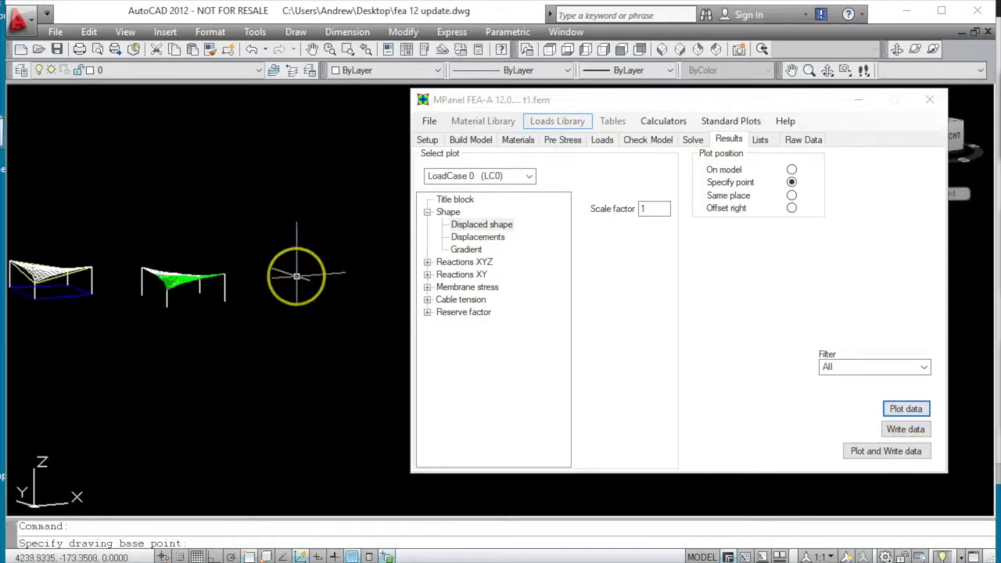
scroll(296, 276, "down", 2)
scroll(296, 277, "up", 2)
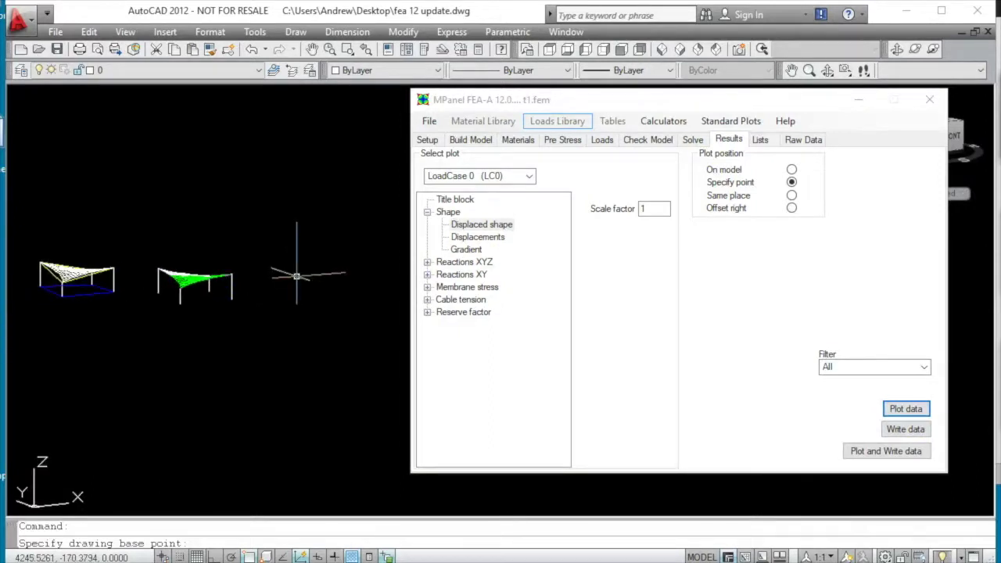
left_click(297, 276)
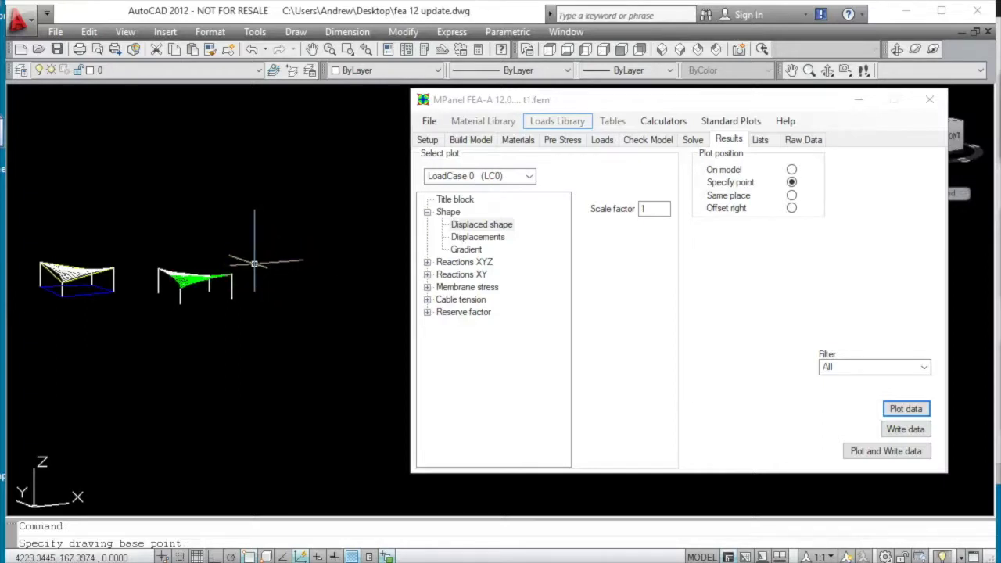
Zoom into the original tent's pole-top corner and window-select it.
scroll(161, 254, "up", 5)
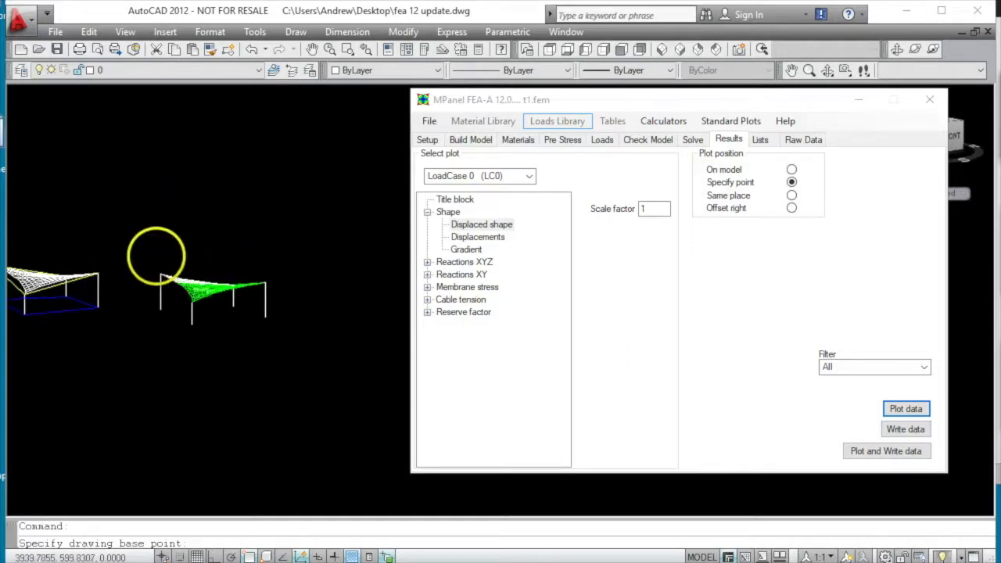
scroll(153, 297, "up", 4)
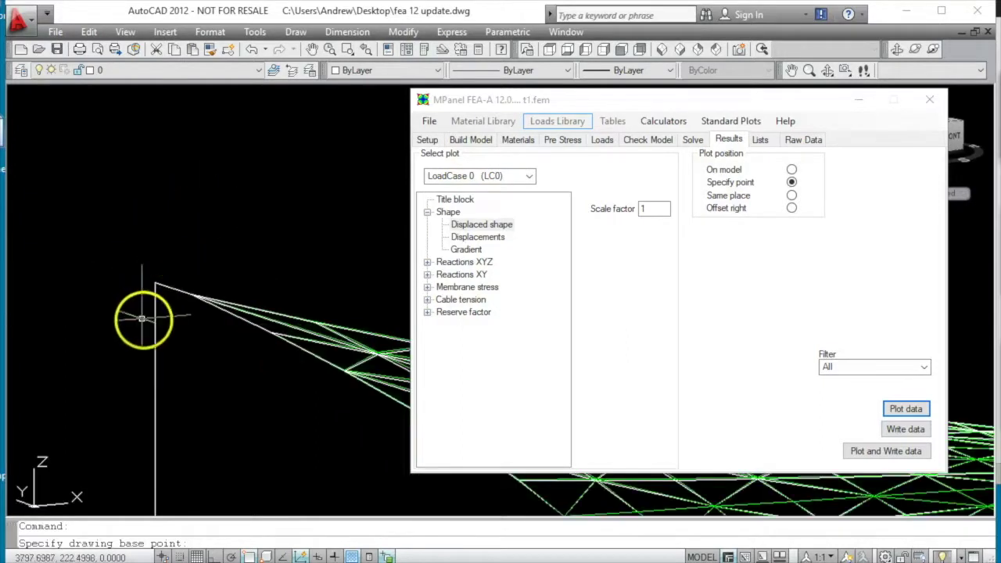
left_click(226, 338)
left_click(194, 282)
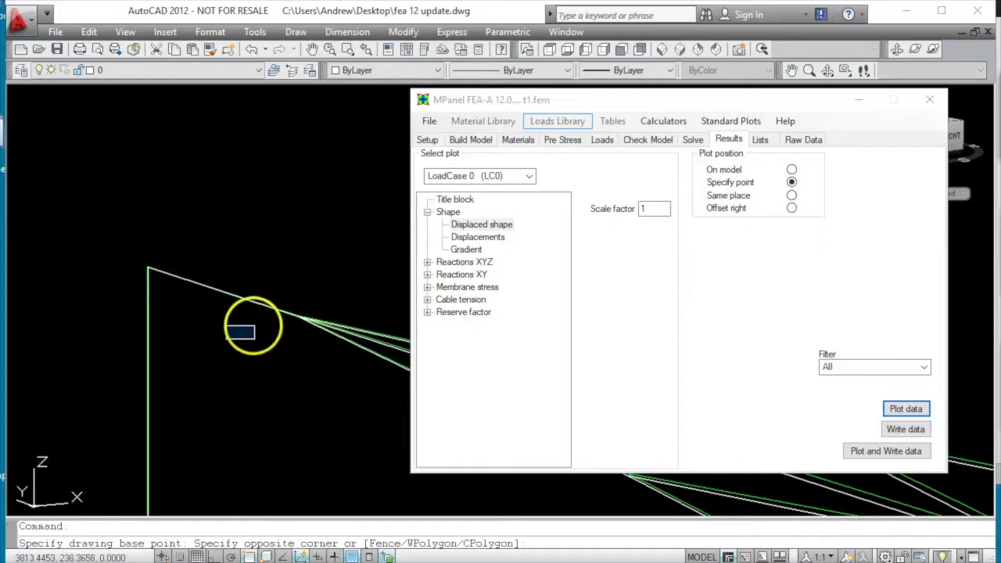
scroll(235, 337, "down", 10)
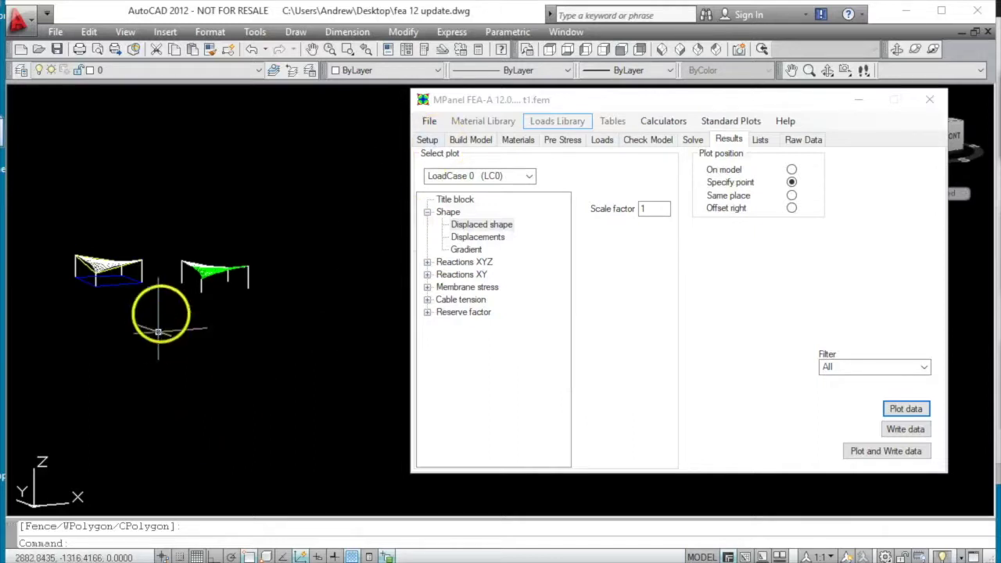
Window-select the canopy's boundary polyline.
scroll(44, 258, "up", 5)
scroll(126, 242, "down", 1)
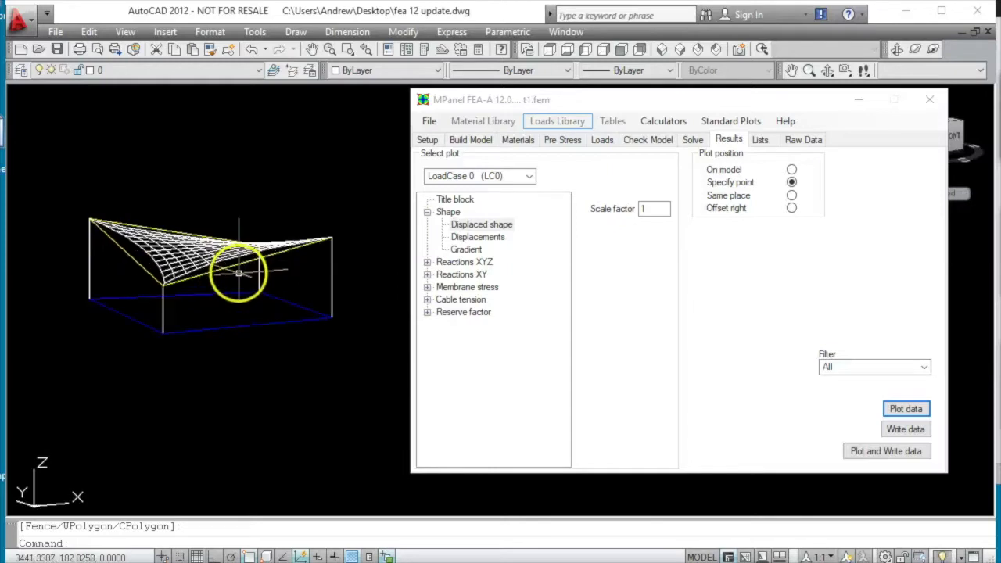
scroll(235, 274, "up", 2)
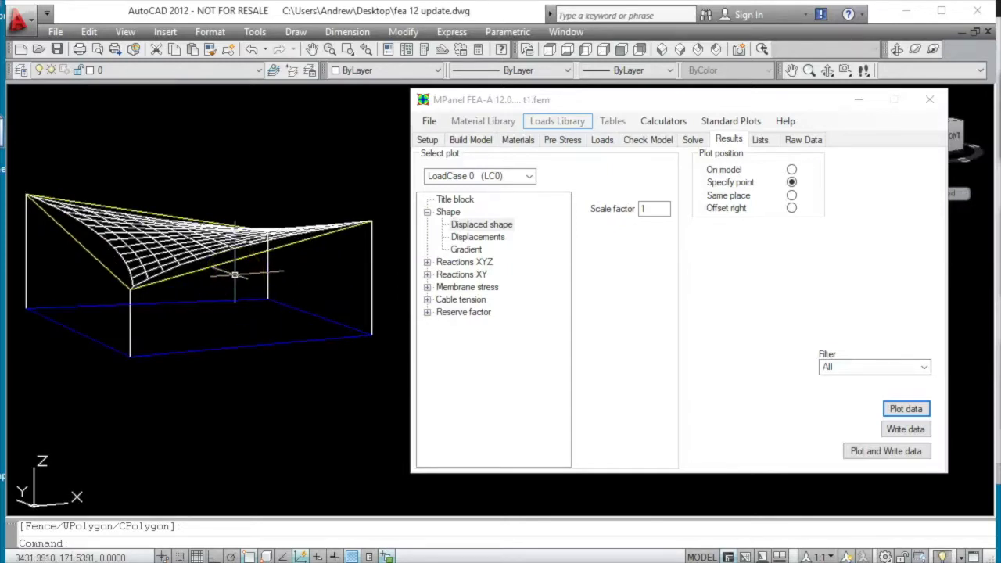
left_click(235, 279)
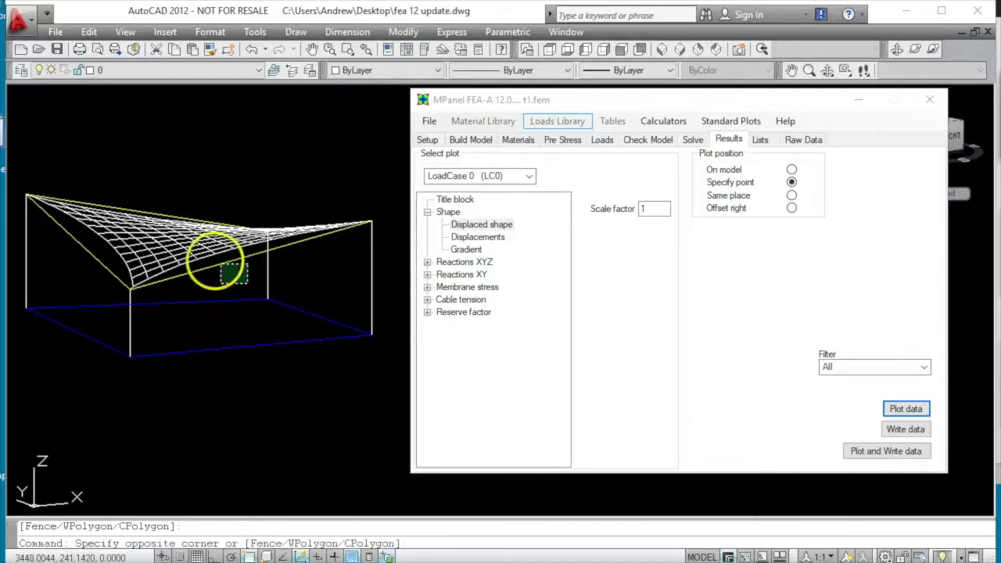
left_click(217, 260)
Change the polyline status to 'Mark encastre pole tops with adjustable links'.
left_click(604, 100)
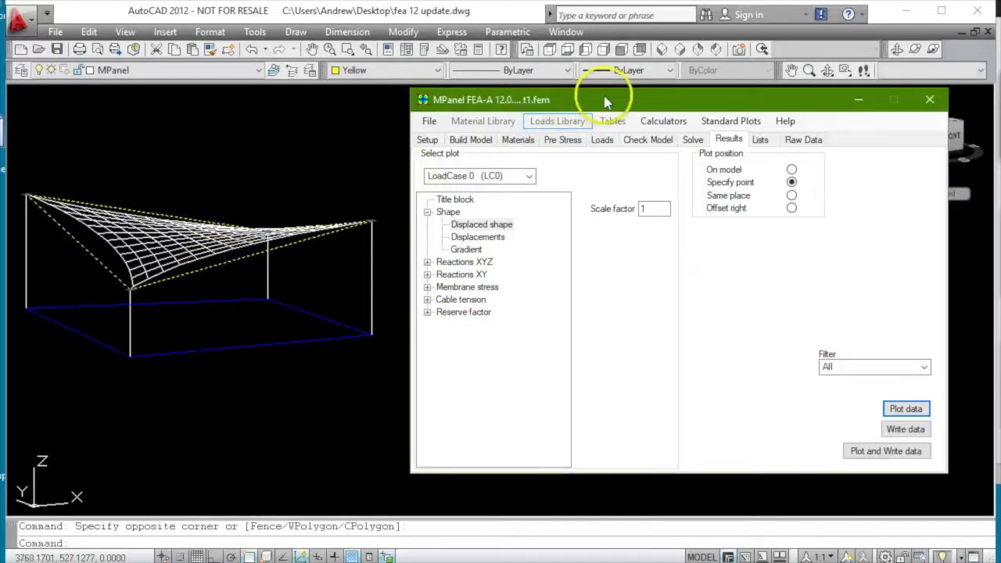
left_click(472, 141)
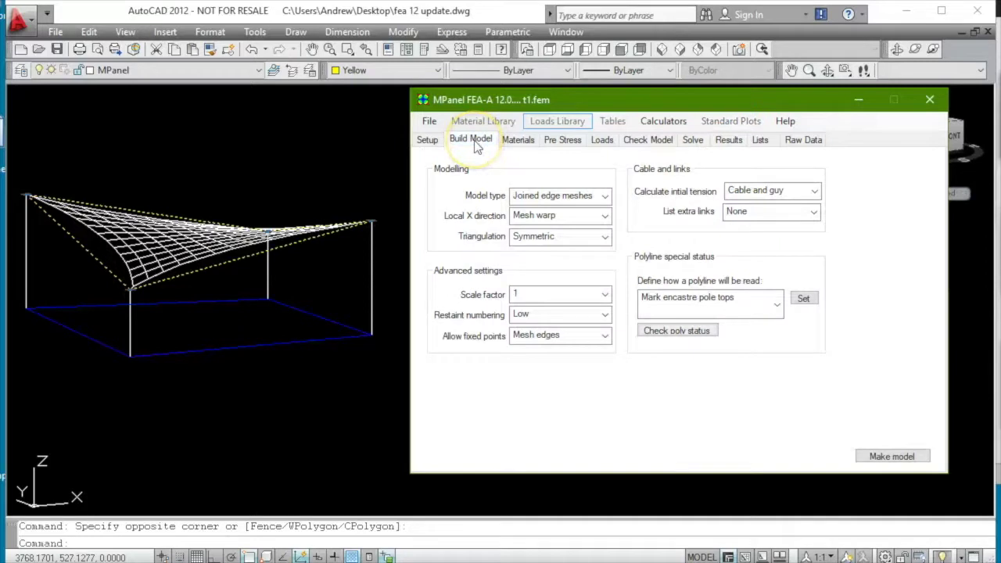
left_click(776, 305)
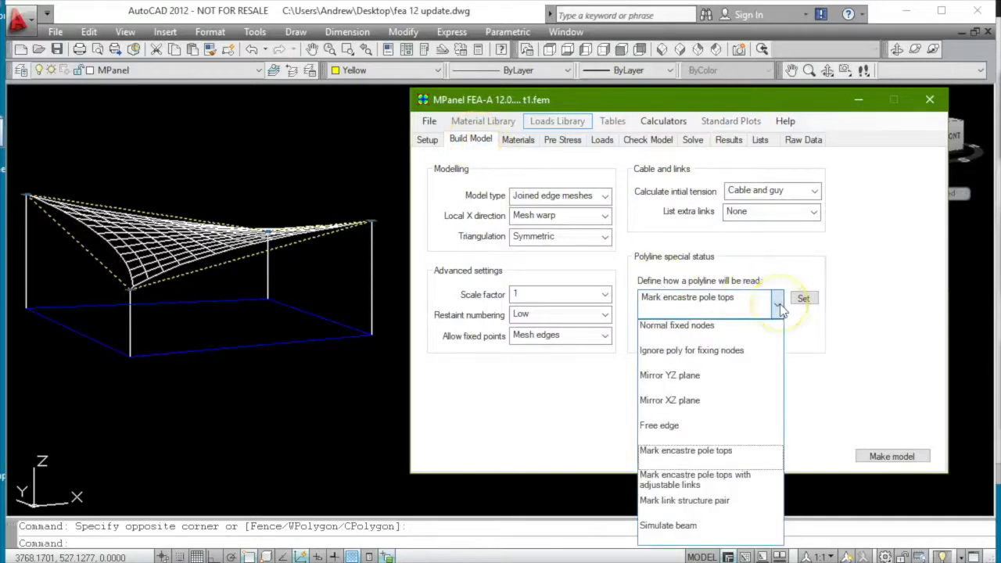
left_click(702, 486)
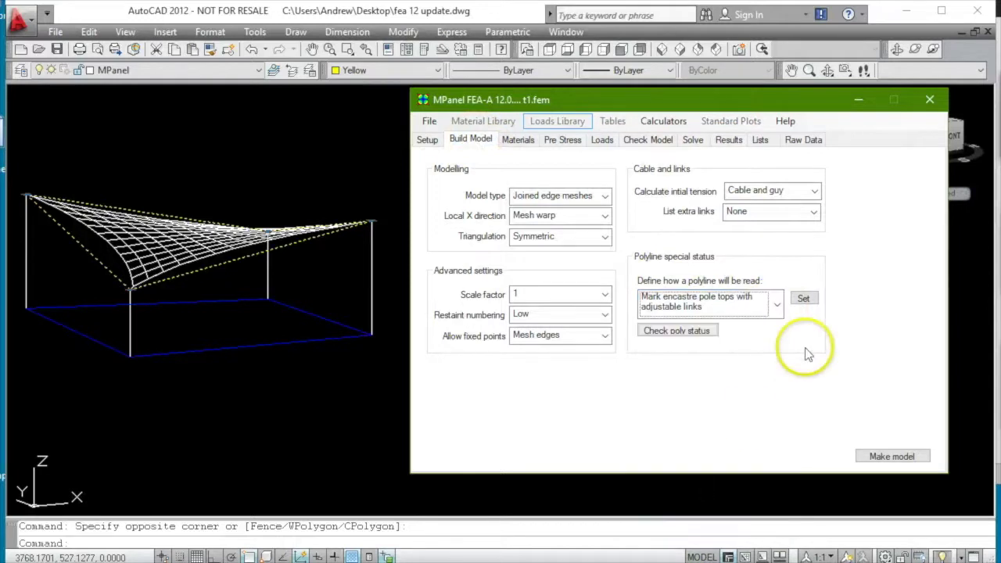
left_click(803, 299)
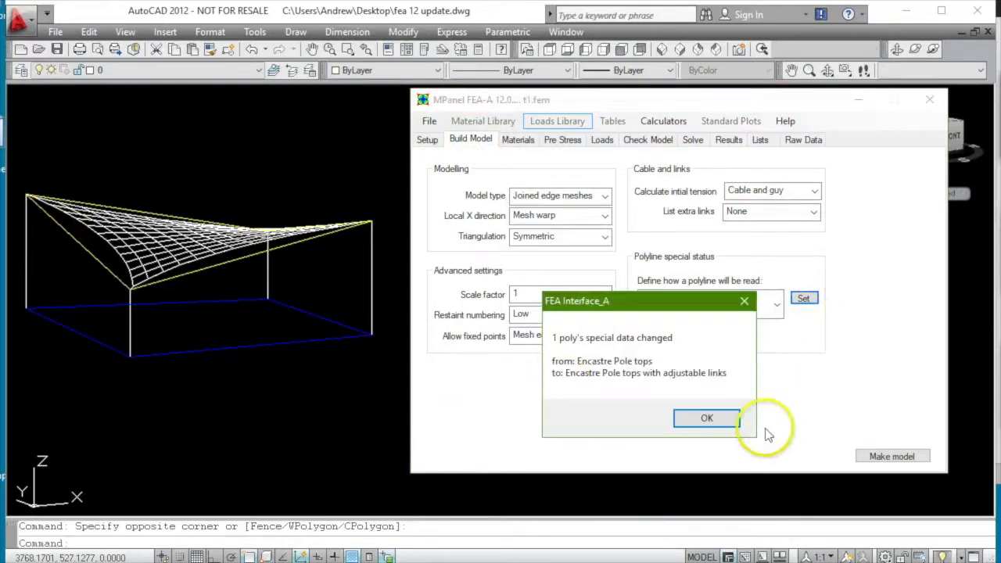
left_click(706, 418)
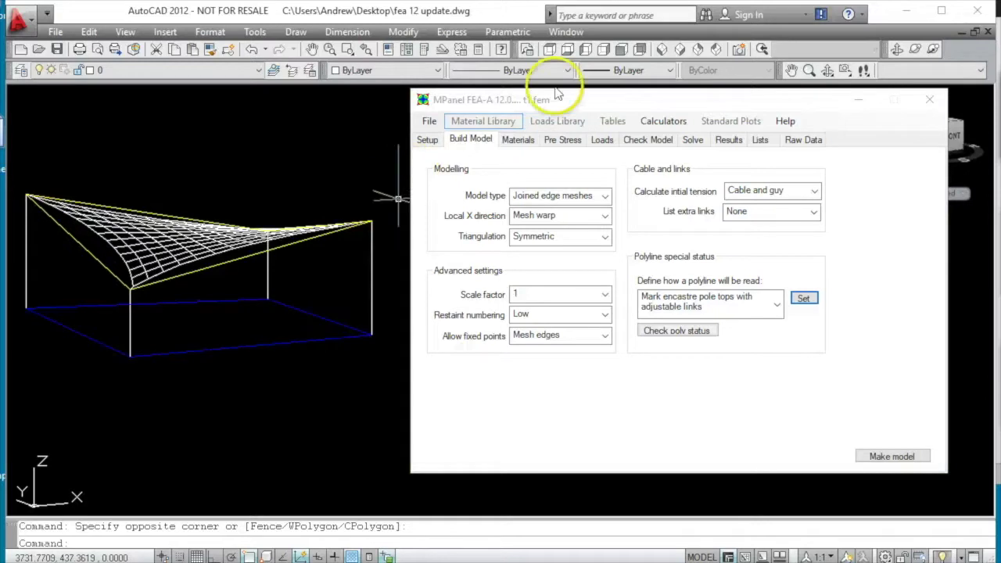
Orbit and zoom into a pole top to select its short adjustable link, then zoom back out.
left_click(827, 71)
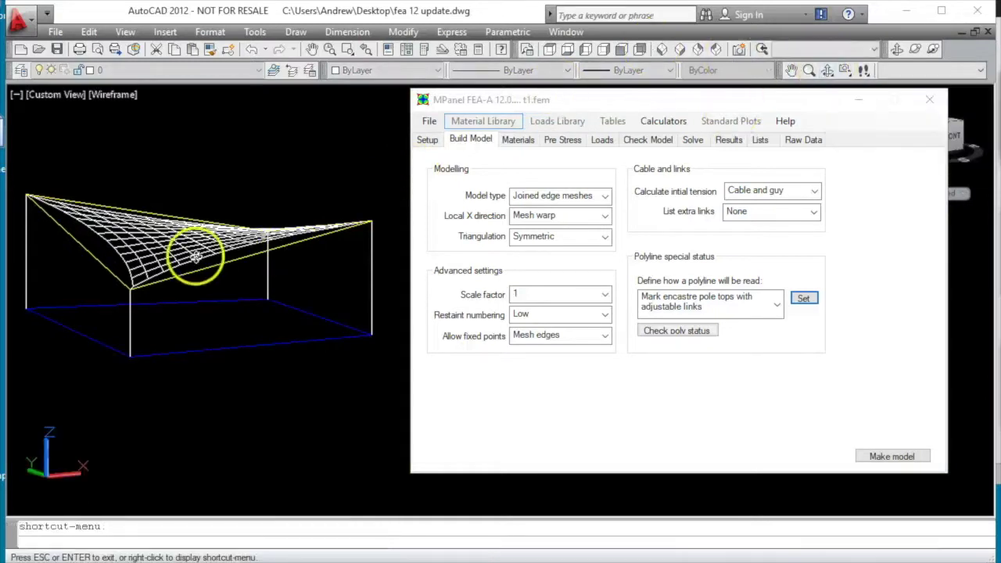
left_click_drag(196, 221, 165, 317)
scroll(165, 317, "up", 8)
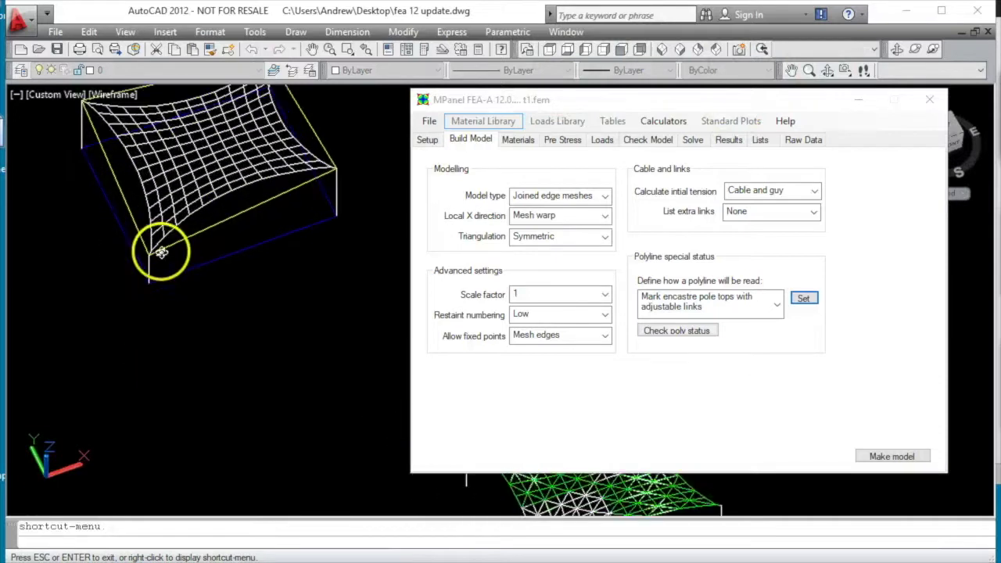
key("Escape")
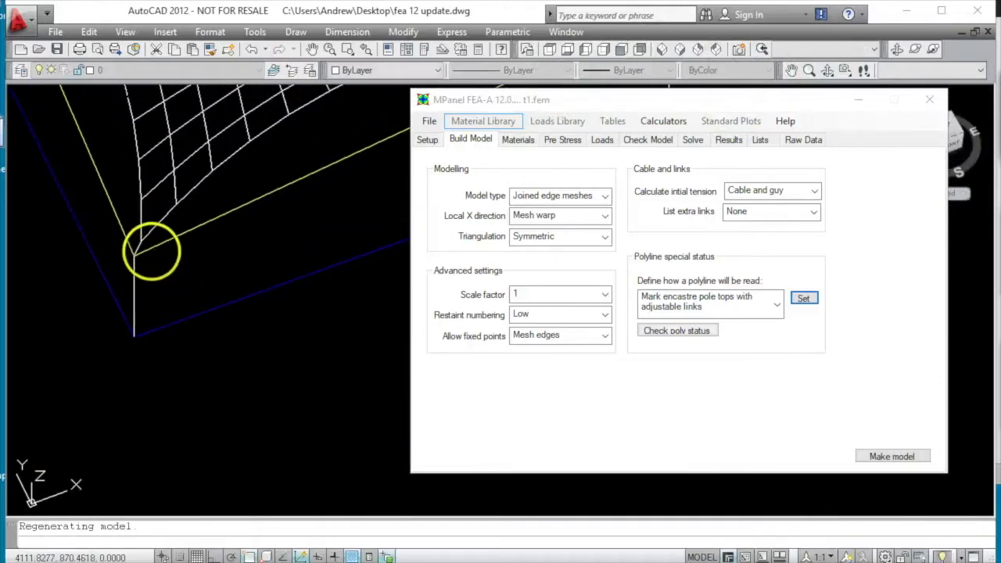
scroll(141, 242, "up", 4)
left_click(135, 250)
left_click(116, 242)
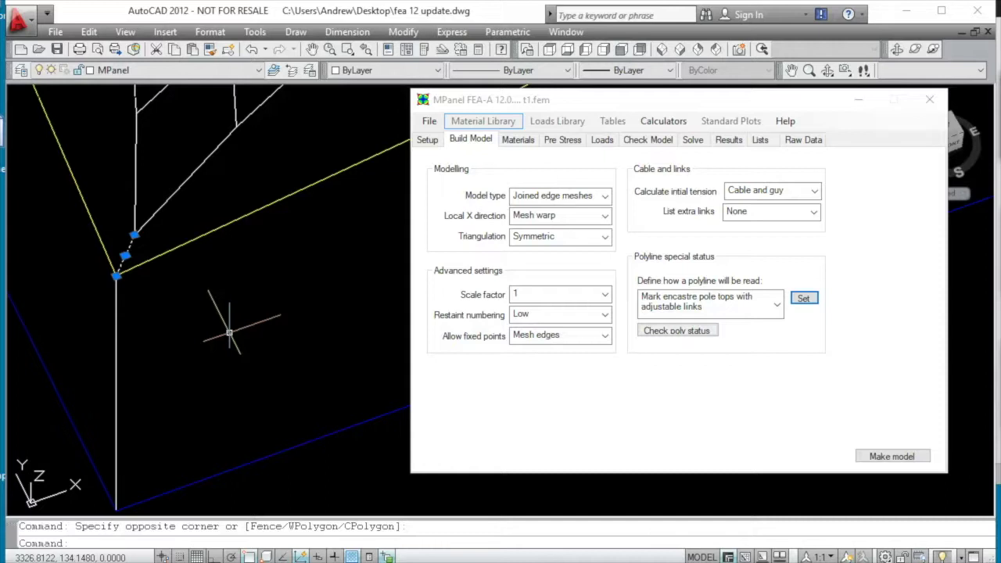
scroll(230, 333, "down", 5)
mouse_move(212, 273)
middle_mouse_down("shift")
mouse_move(250, 302)
mouse_move(255, 291)
mouse_move(231, 280)
middle_mouse_up("shift")
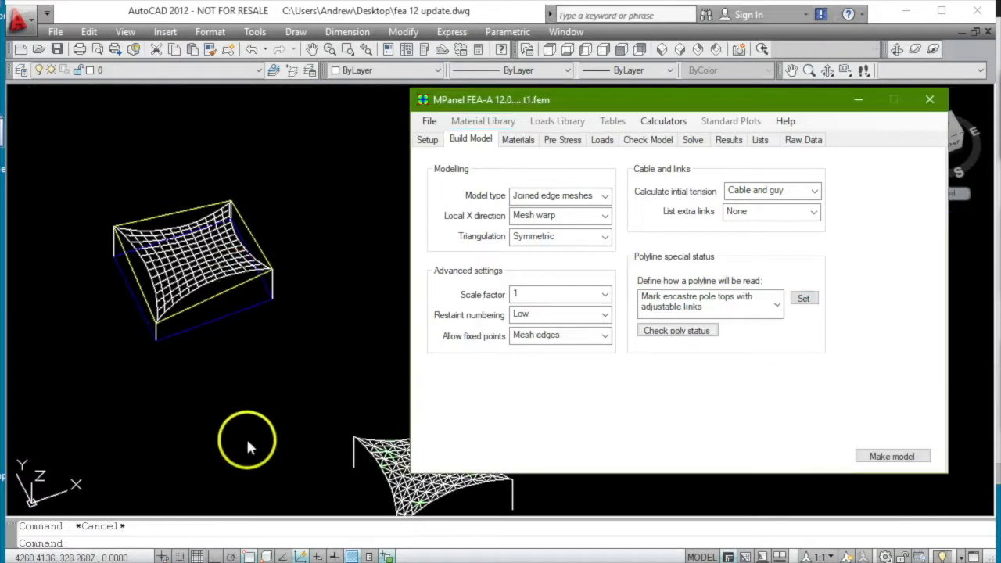
Window-select the whole canopy and rebuild the model, overwriting the file; links 50 and 53 are Adjustable.
left_click(46, 166)
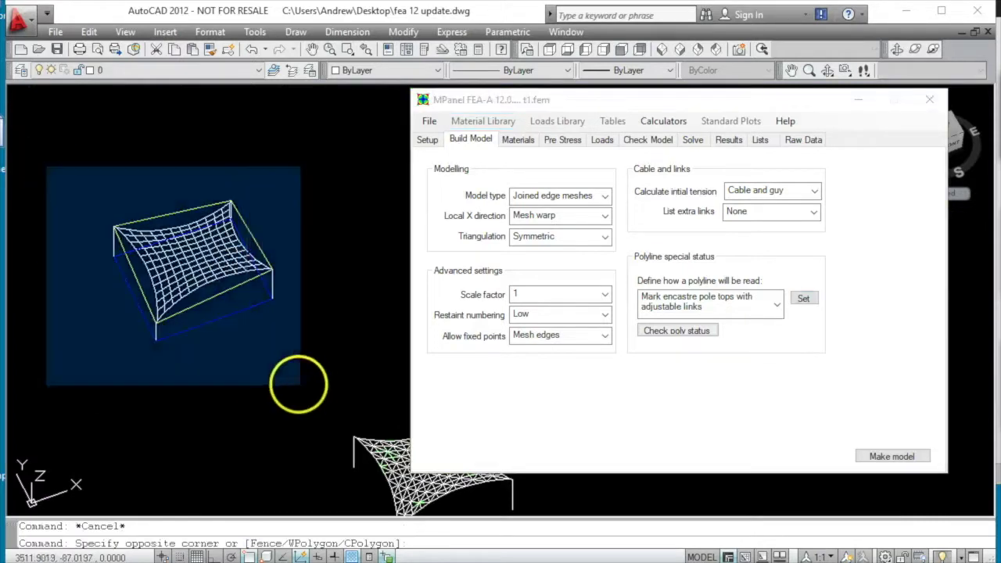
left_click(300, 384)
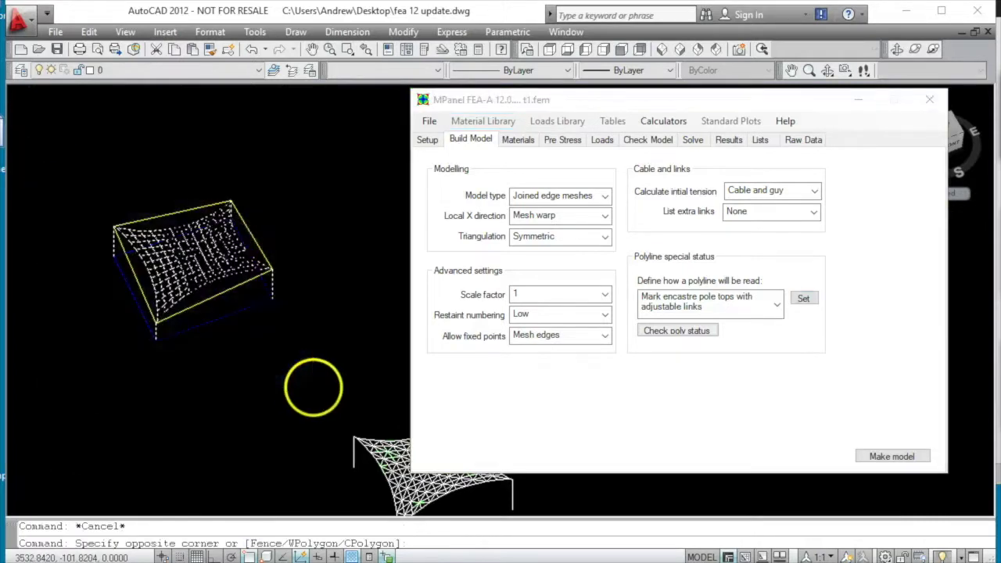
left_click(653, 308)
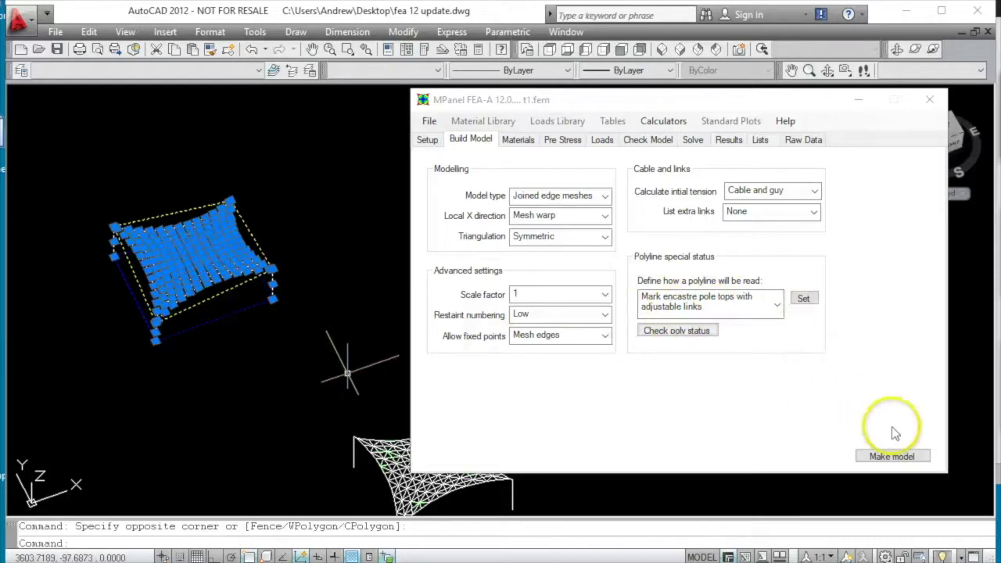
left_click(892, 458)
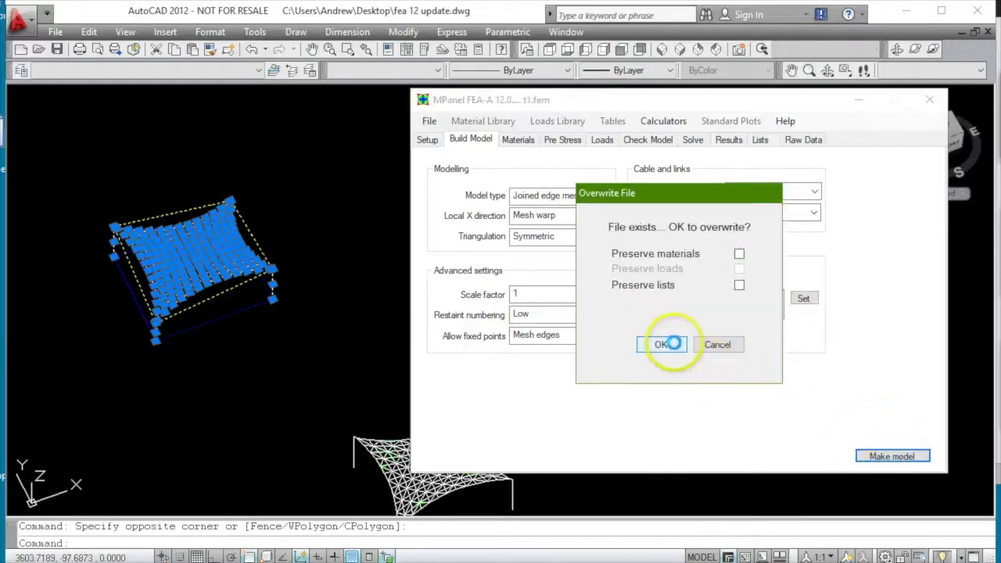
left_click(662, 345)
left_click(654, 427)
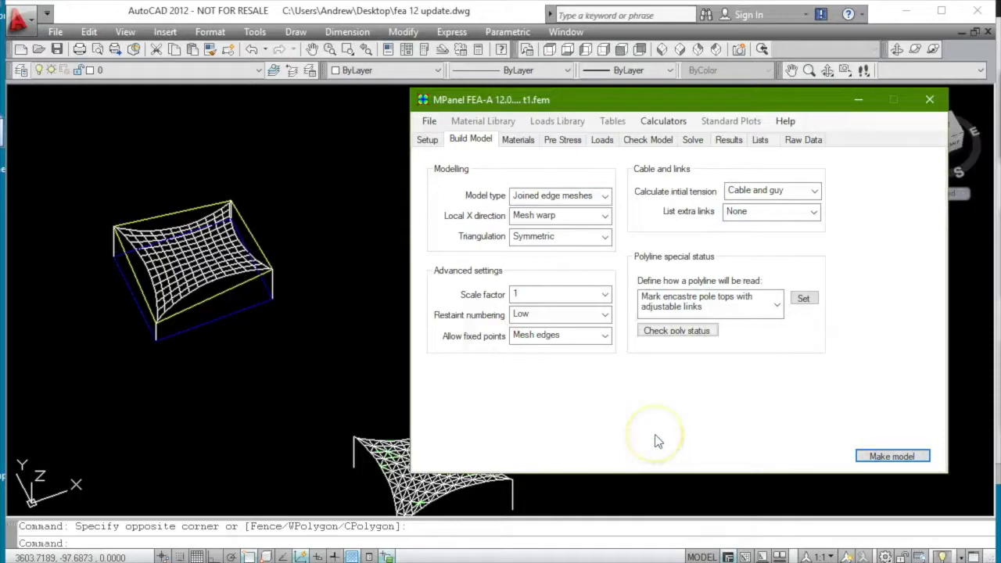
left_click(522, 141)
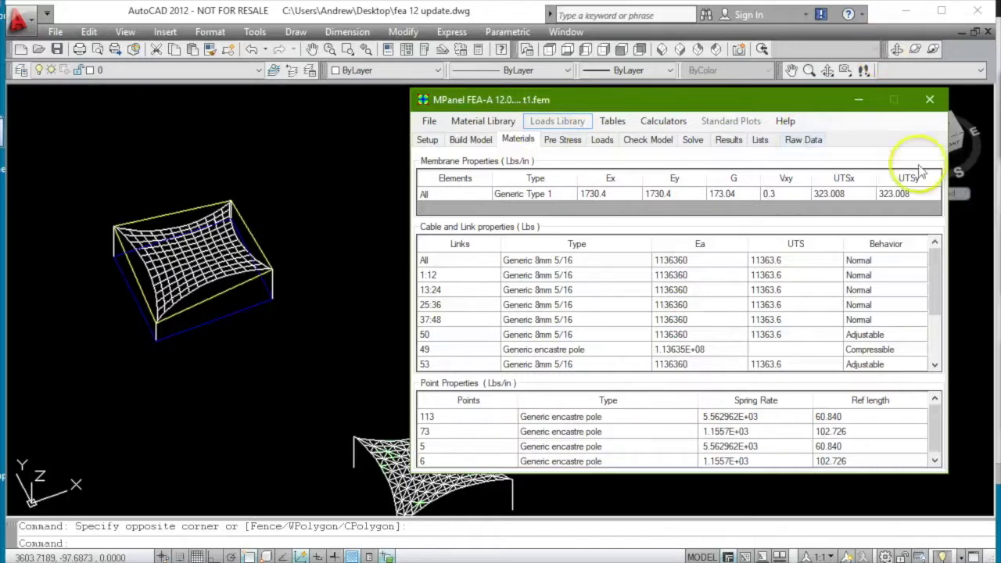
Review the Pre Stress tables: 23.072 membrane pre-stress, auto link tensions 10456.61 and 10375.25 lbs.
left_click_drag(934, 279, 939, 317)
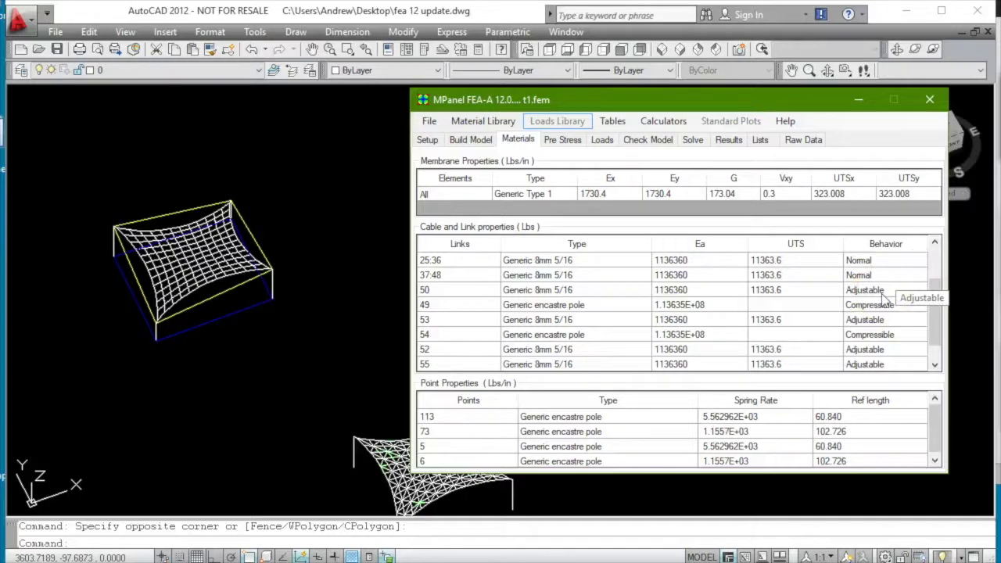
left_click(546, 144)
left_click(822, 288)
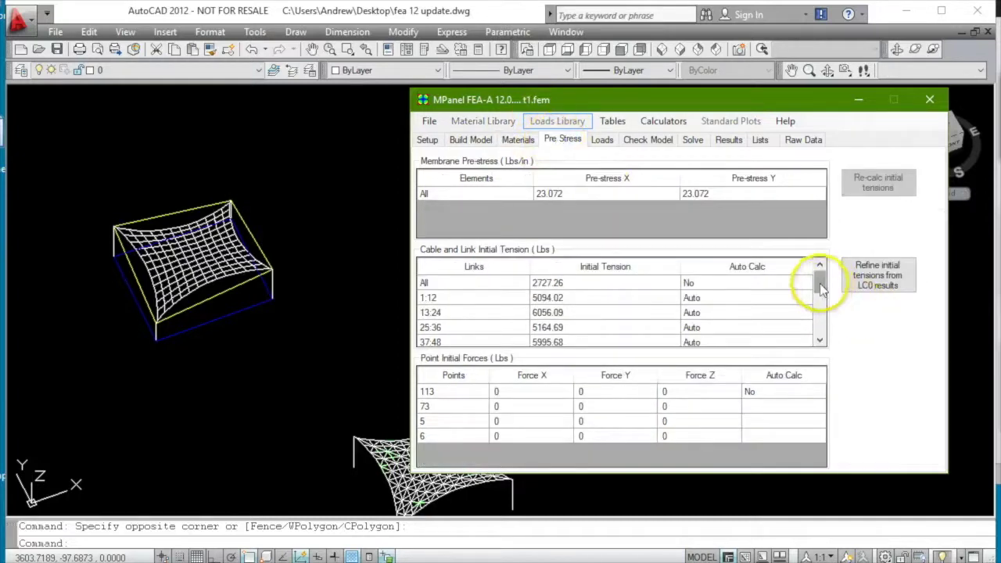
left_click_drag(822, 288, 817, 311)
left_click(516, 141)
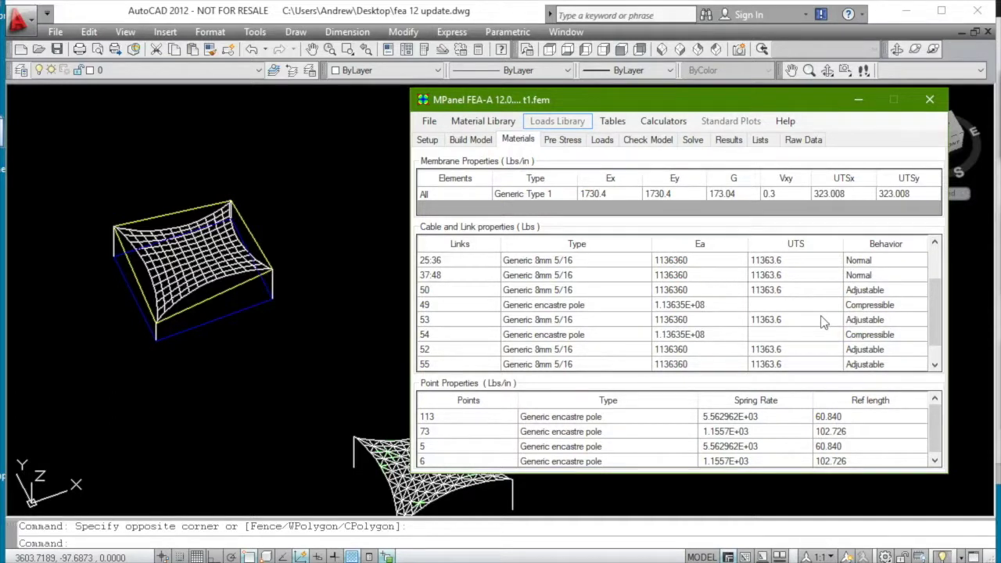
left_click(565, 143)
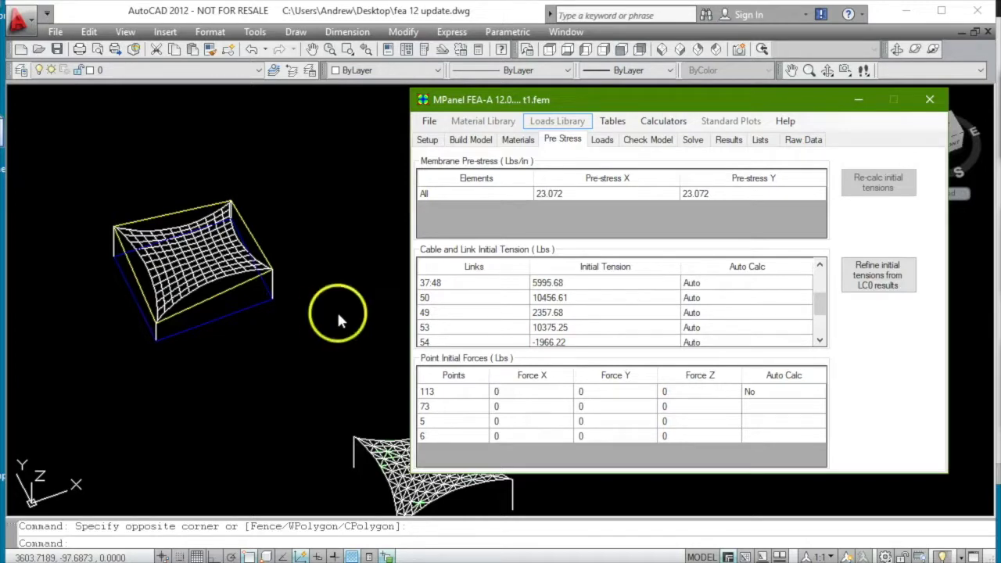
Return to the AutoCAD drawing and zoom out.
left_click(262, 356)
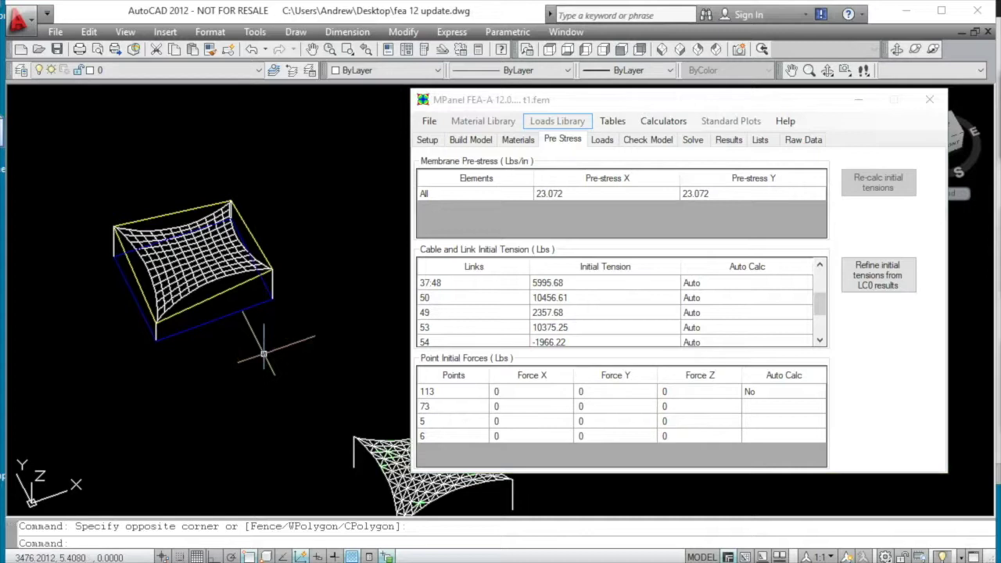
left_click(314, 339)
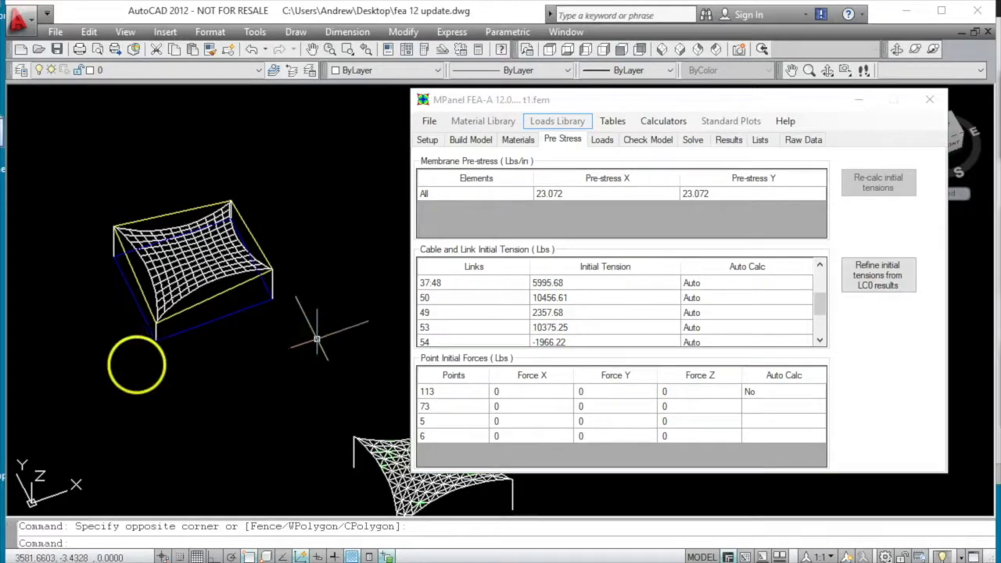
scroll(129, 358, "down", 5)
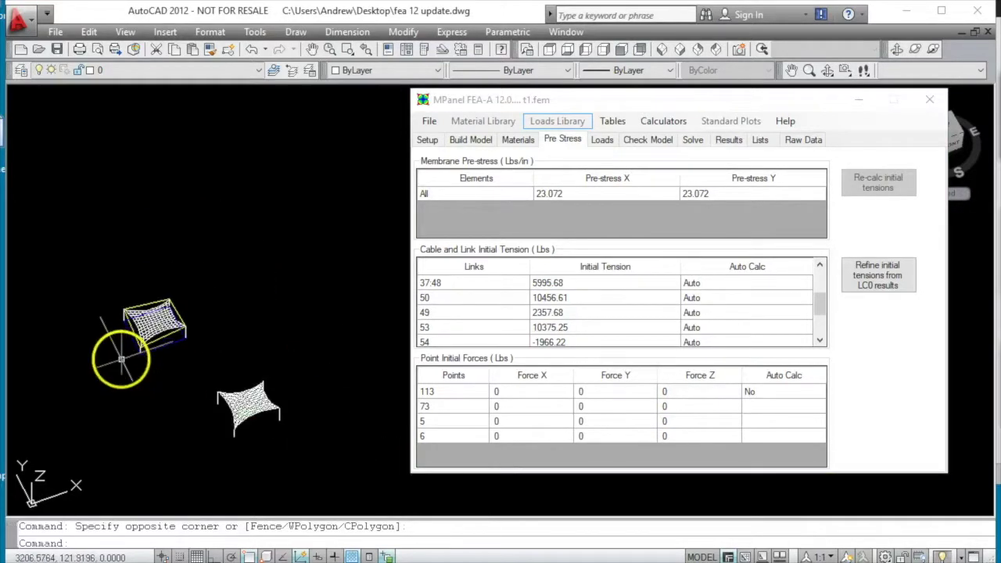
Run the Pre-Stress Only (LC0) solve to convergence in 24 iterations and save the results.
left_click(694, 144)
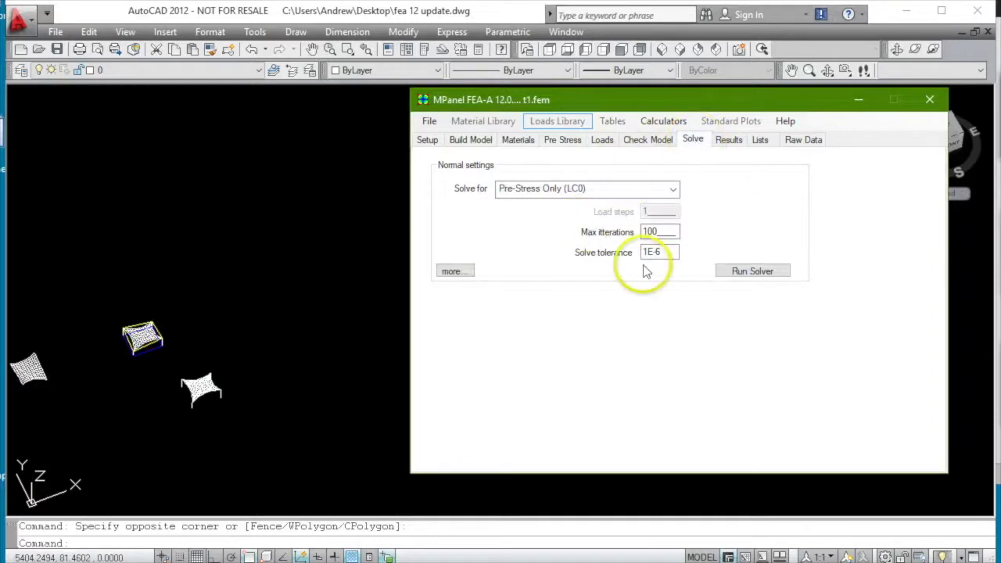
left_click(751, 271)
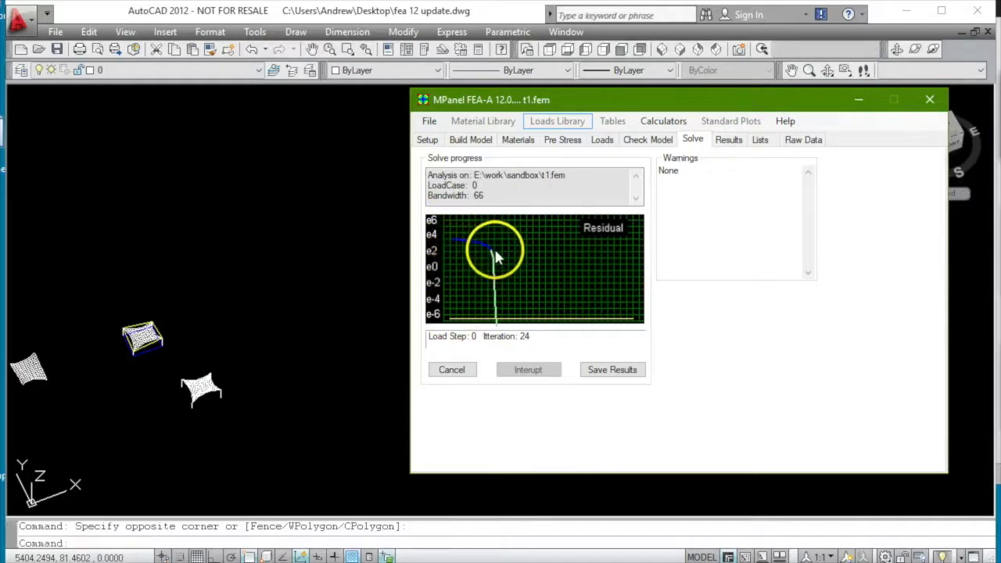
left_click(612, 376)
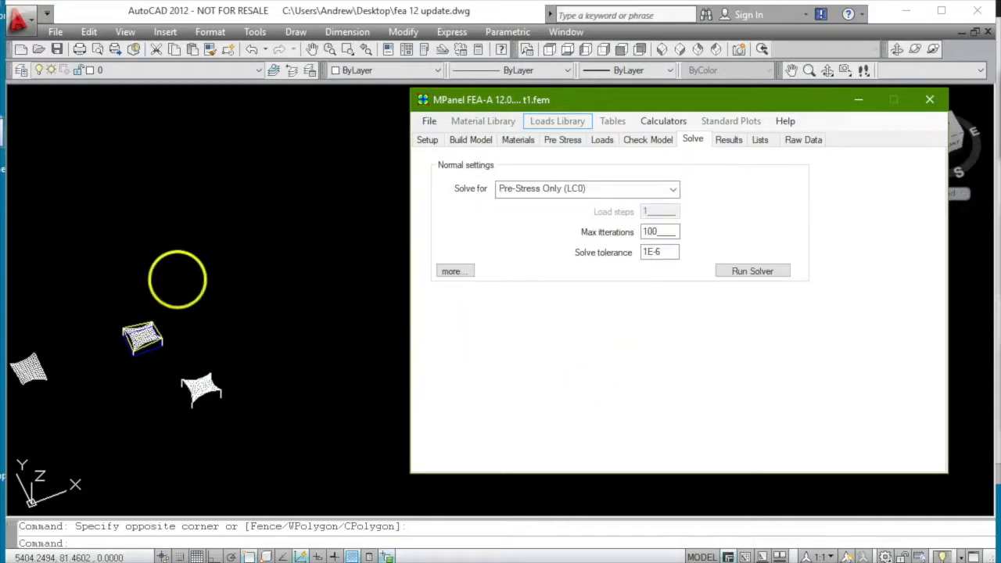
Plot the LoadCase 0 displaced shape at scale factor 1 into the drawing from a side perspective.
scroll(216, 414, "up", 5)
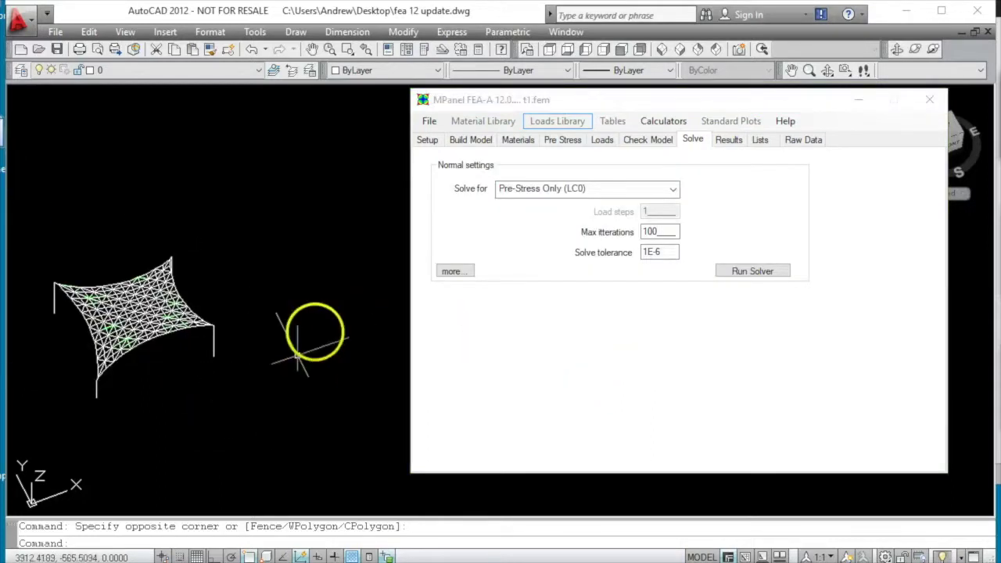
scroll(127, 277, "down", 6)
scroll(205, 329, "up", 3)
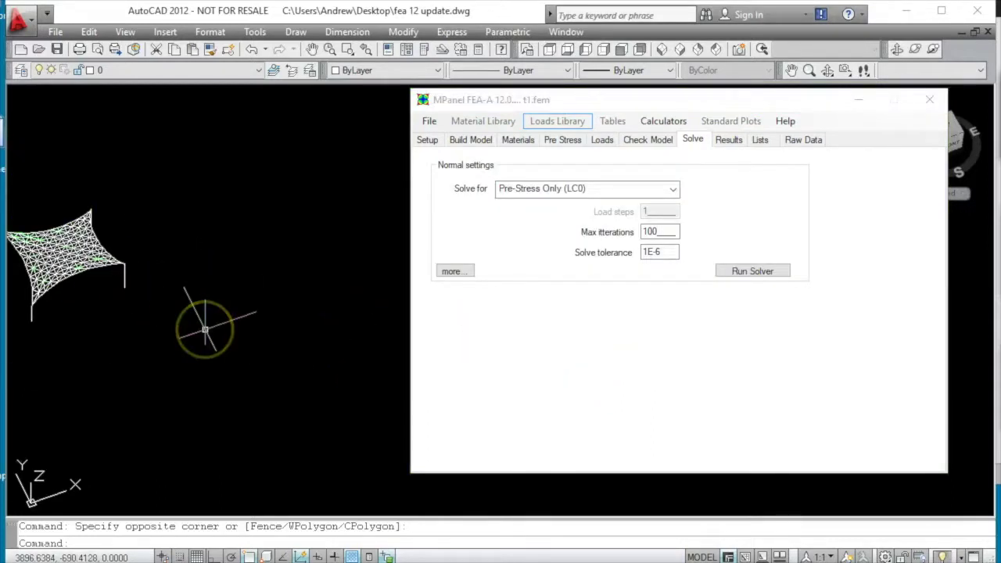
middle_click_drag(122, 387, 228, 357, "shift")
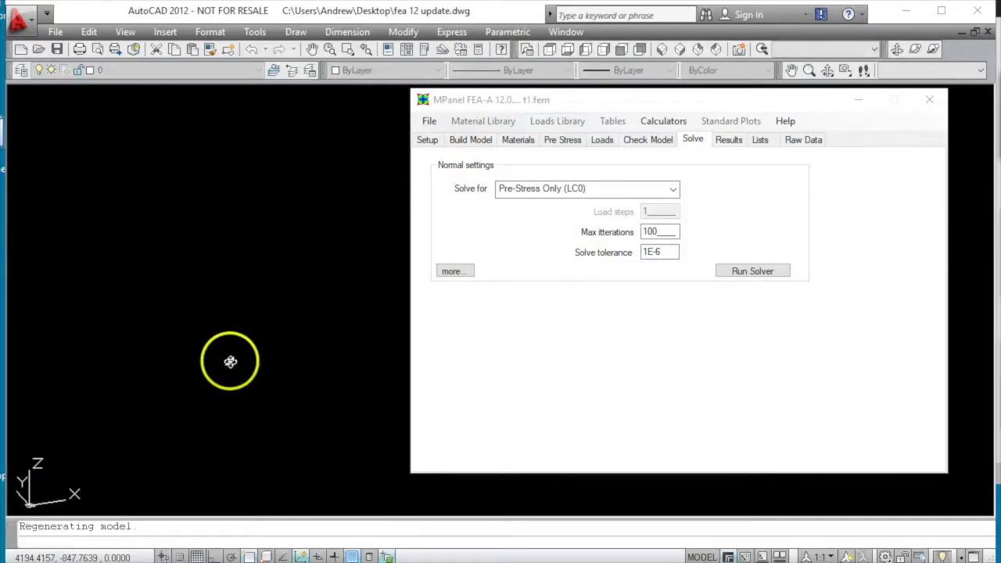
left_click(669, 99)
left_click(729, 139)
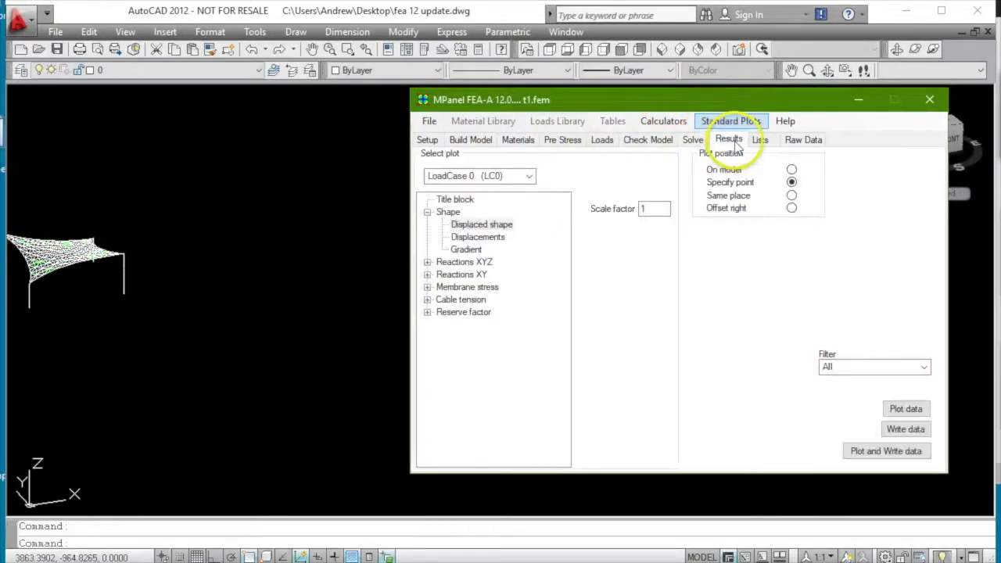
left_click(481, 226)
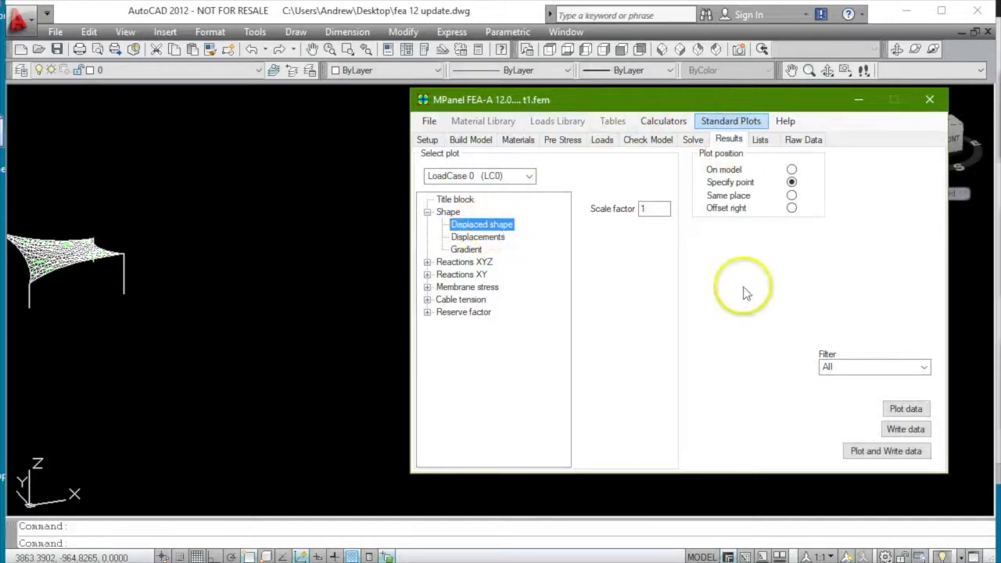
left_click(906, 409)
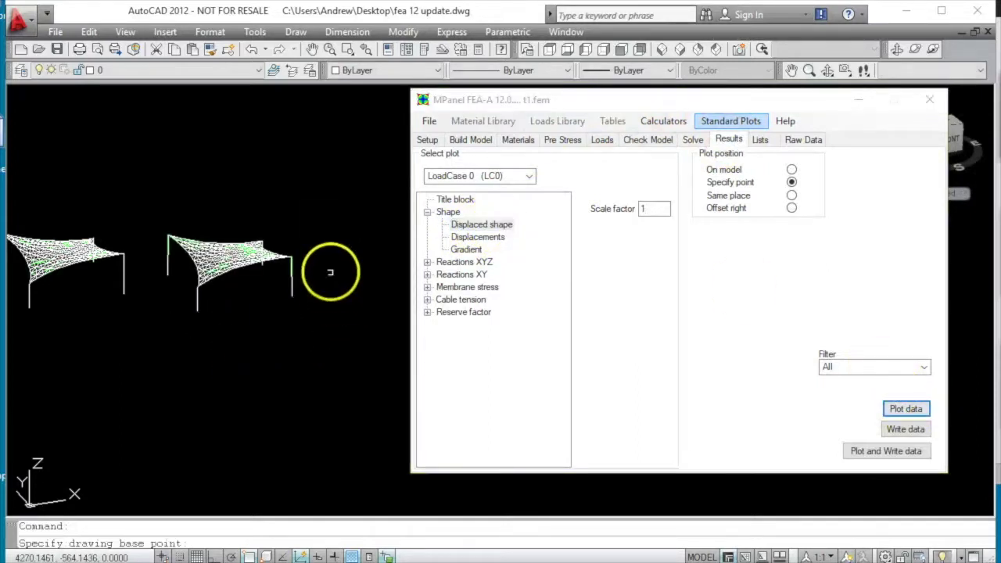
Zoom in and out to inspect the displaced shape beside the original canopy model.
scroll(288, 269, "up", 5)
scroll(290, 269, "up", 6)
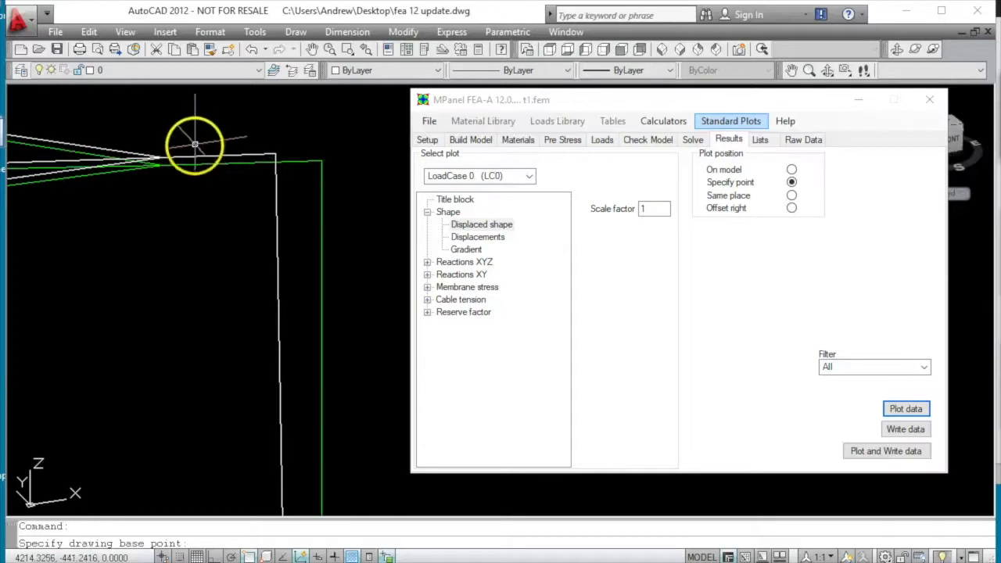
scroll(202, 156, "up", 1)
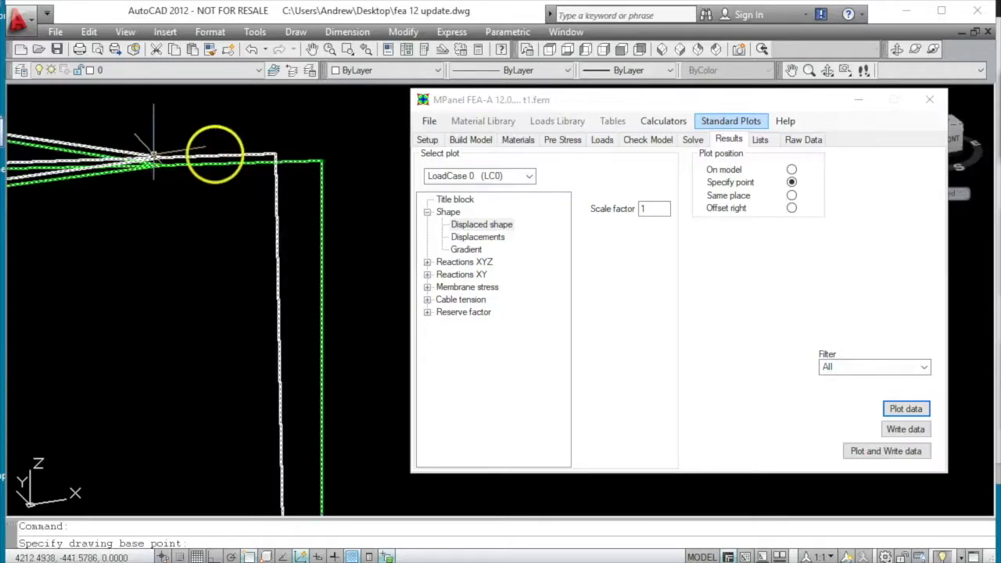
scroll(239, 195, "down", 1)
scroll(238, 194, "down", 4)
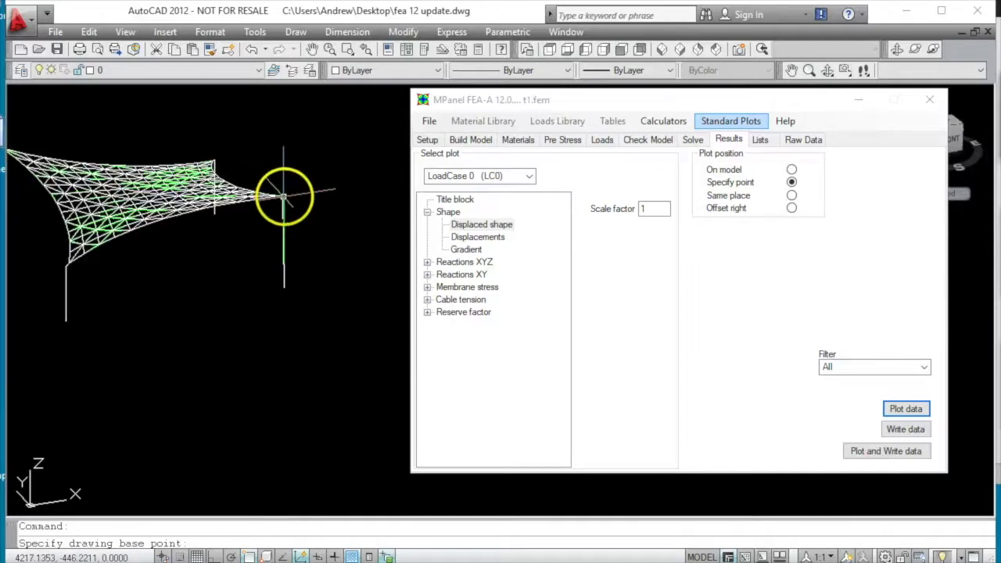
scroll(302, 203, "down", 2)
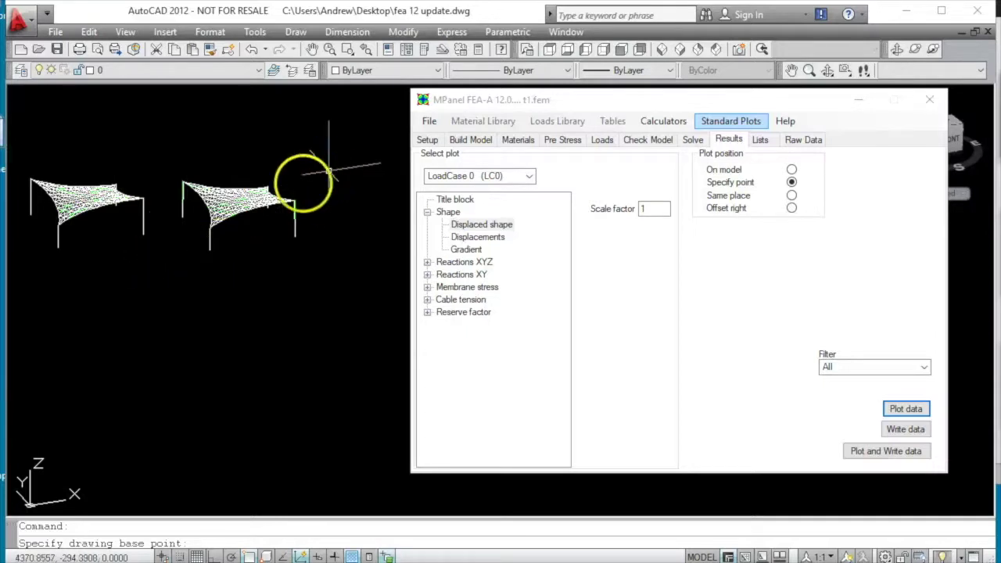
scroll(290, 202, "up", 5)
scroll(279, 186, "up", 2)
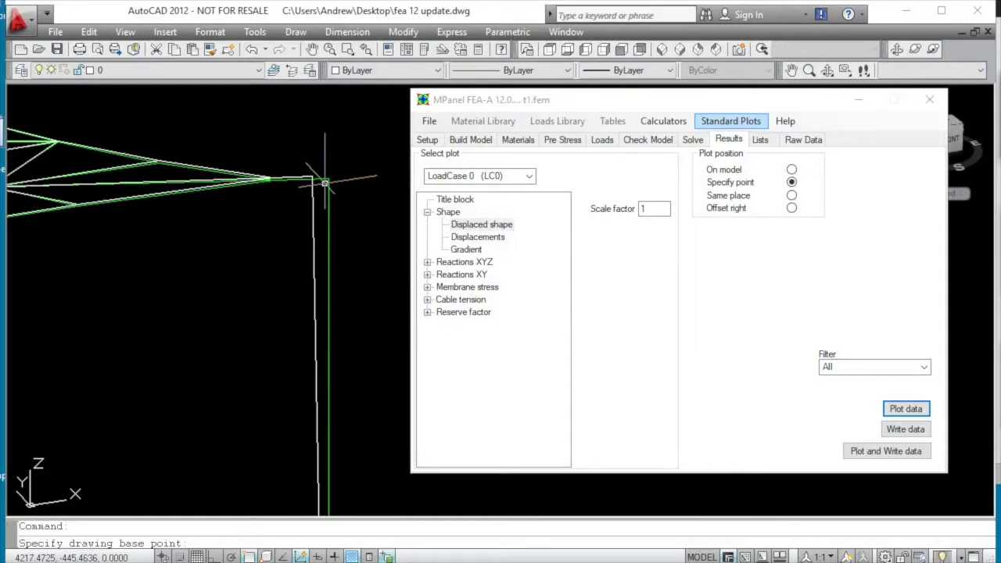
scroll(326, 182, "down", 8)
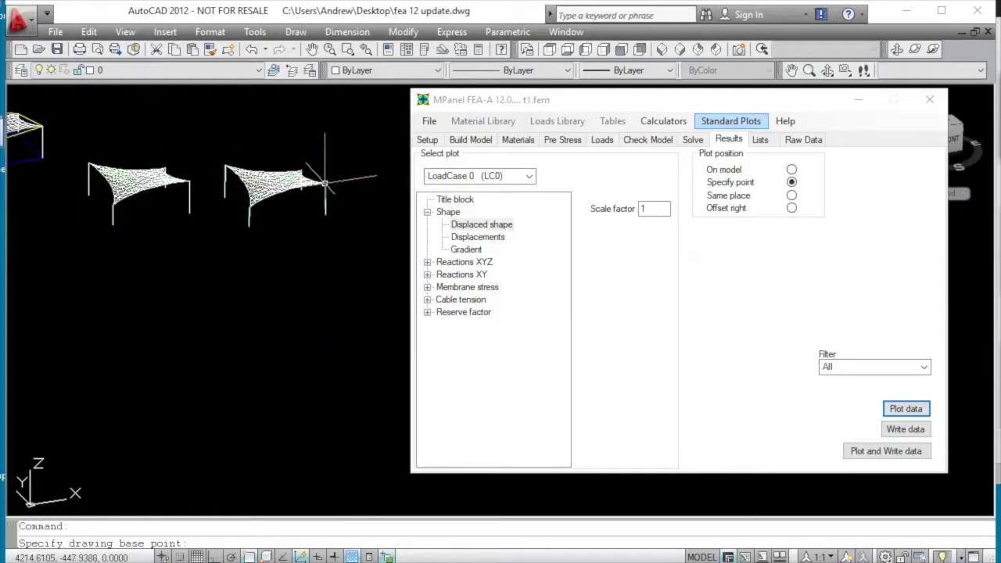
scroll(119, 146, "up", 2)
scroll(93, 151, "down", 2)
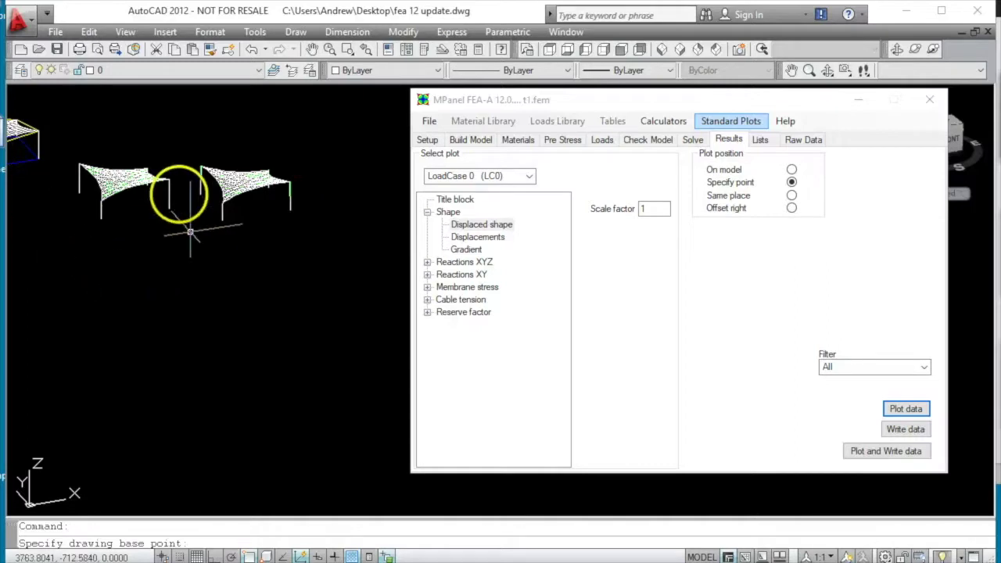
scroll(152, 158, "up", 2)
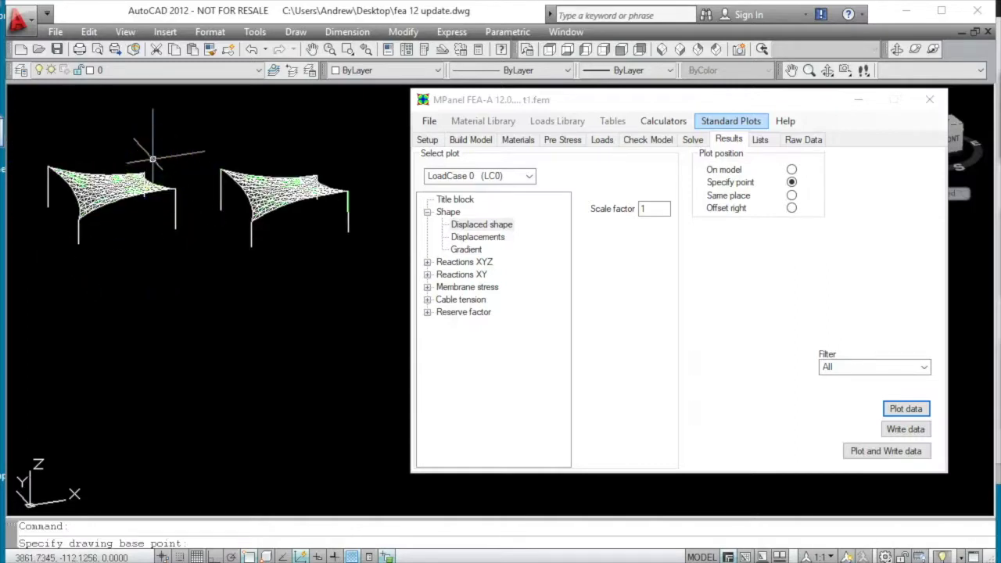
Review material tables (links 50, 53 Adjustable; pole link 49 Compressible), then zoom on a pole top.
left_click(518, 139)
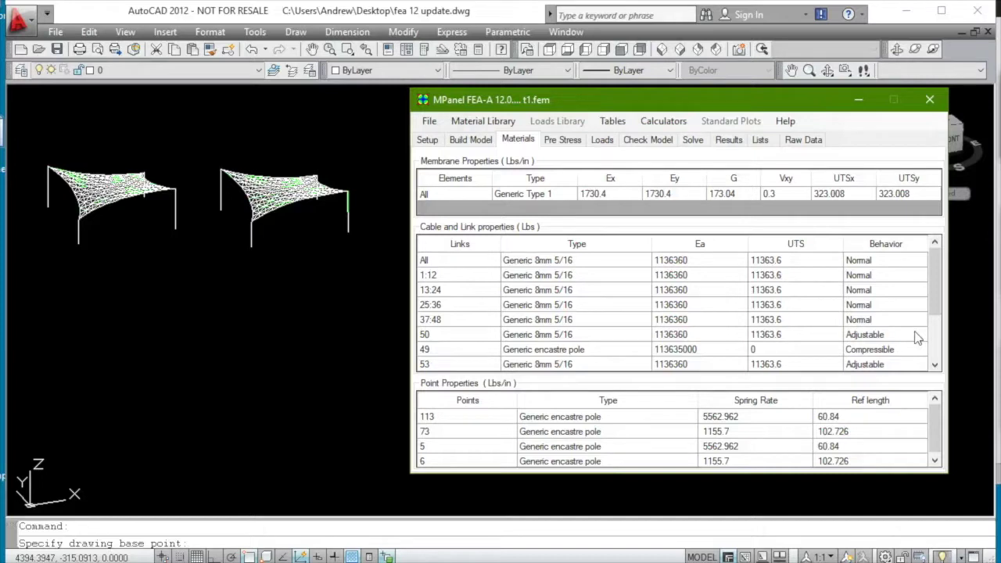
left_click(351, 176)
scroll(350, 182, "up", 3)
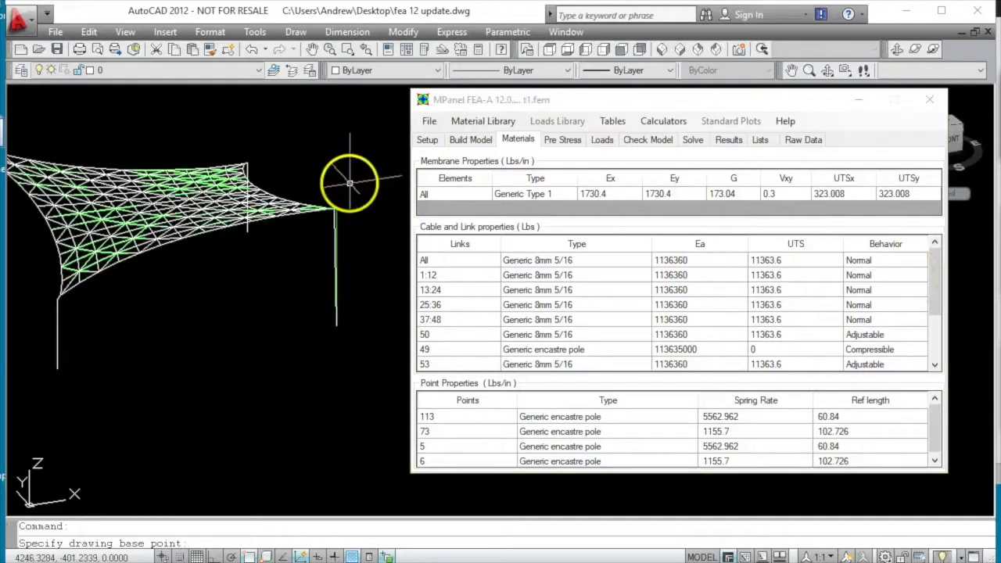
scroll(350, 181, "up", 3)
scroll(340, 161, "down", 2)
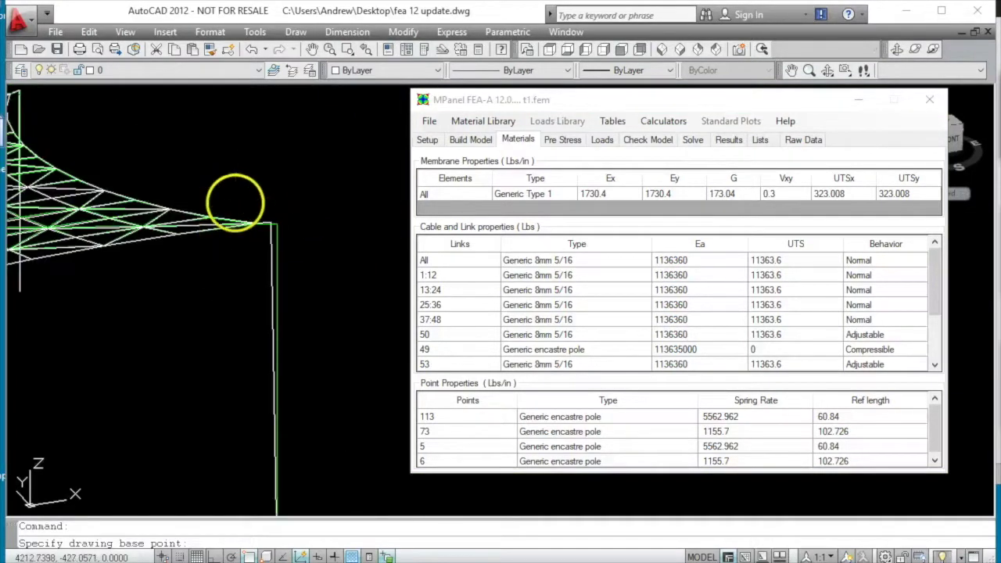
scroll(234, 202, "up", 2)
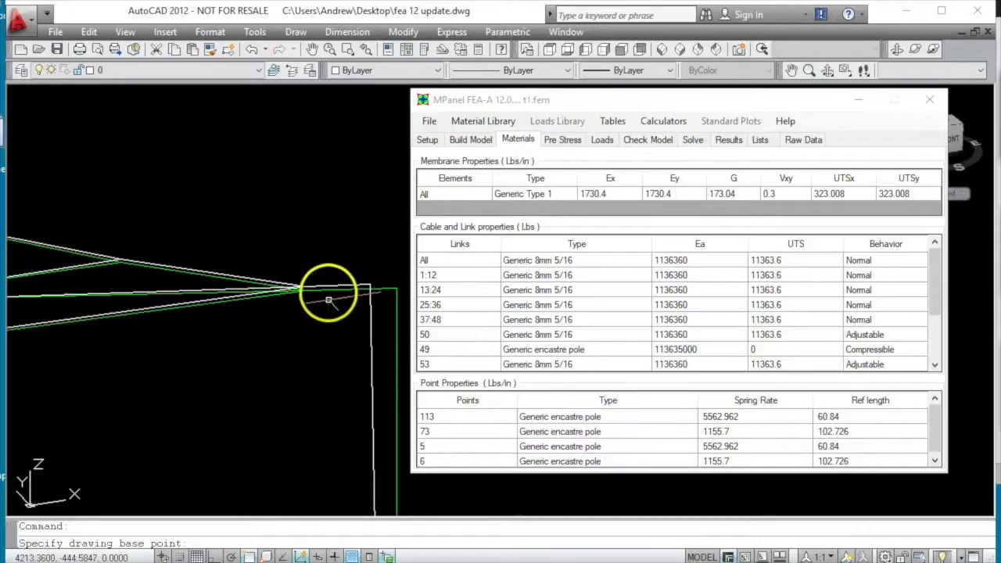